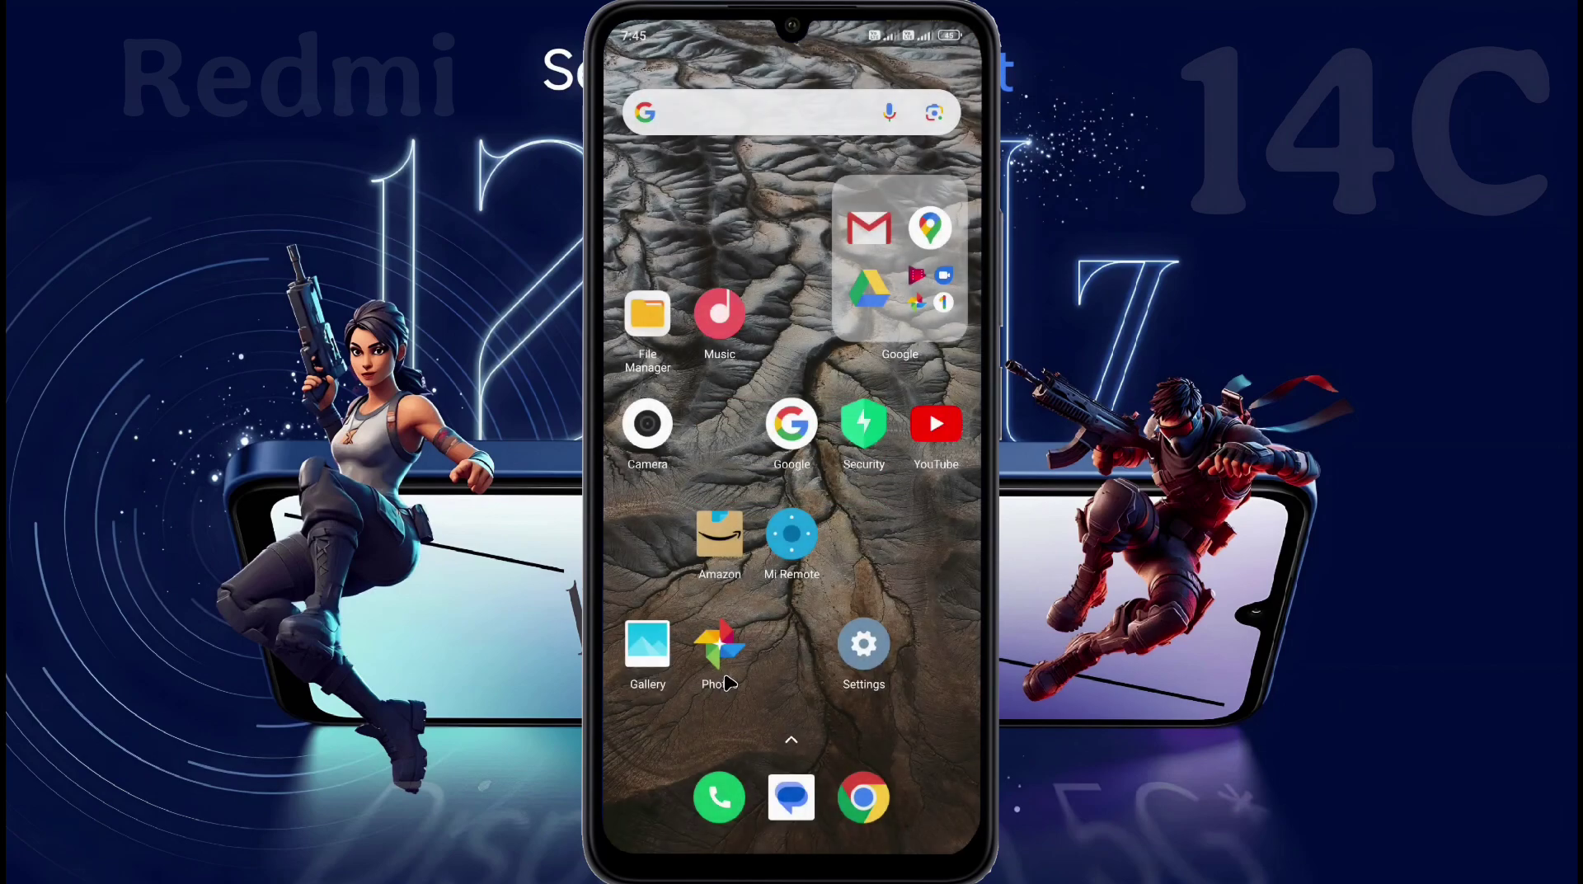
# Open the white flowers photo from the Gallery and bring it up as a wallpaper preview.
pyautogui.click(649, 651)
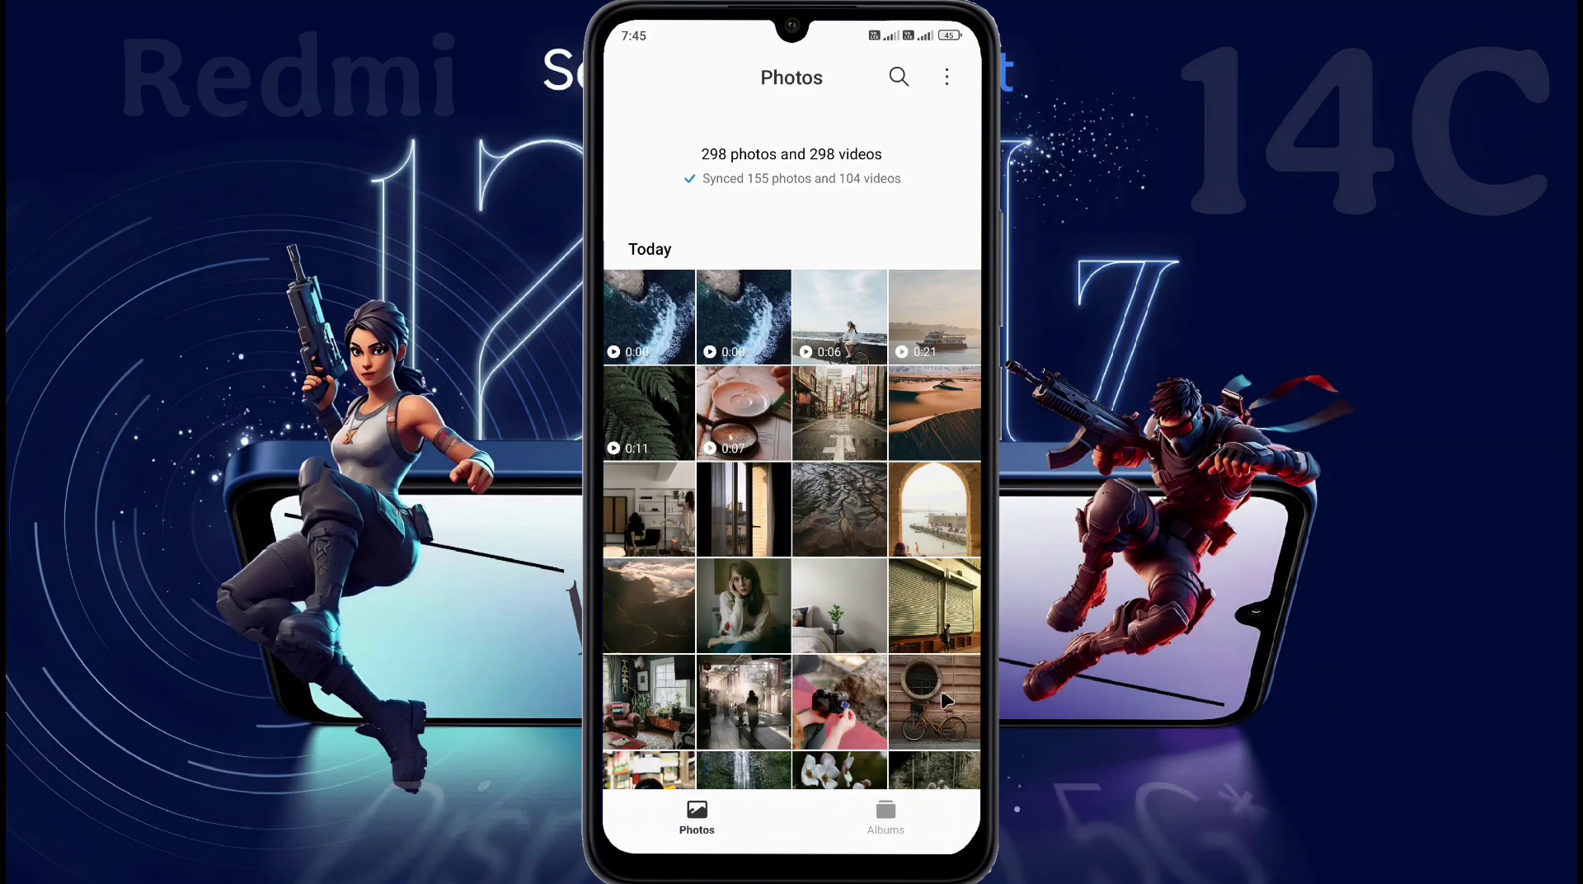
pyautogui.click(881, 812)
pyautogui.click(691, 810)
pyautogui.click(834, 775)
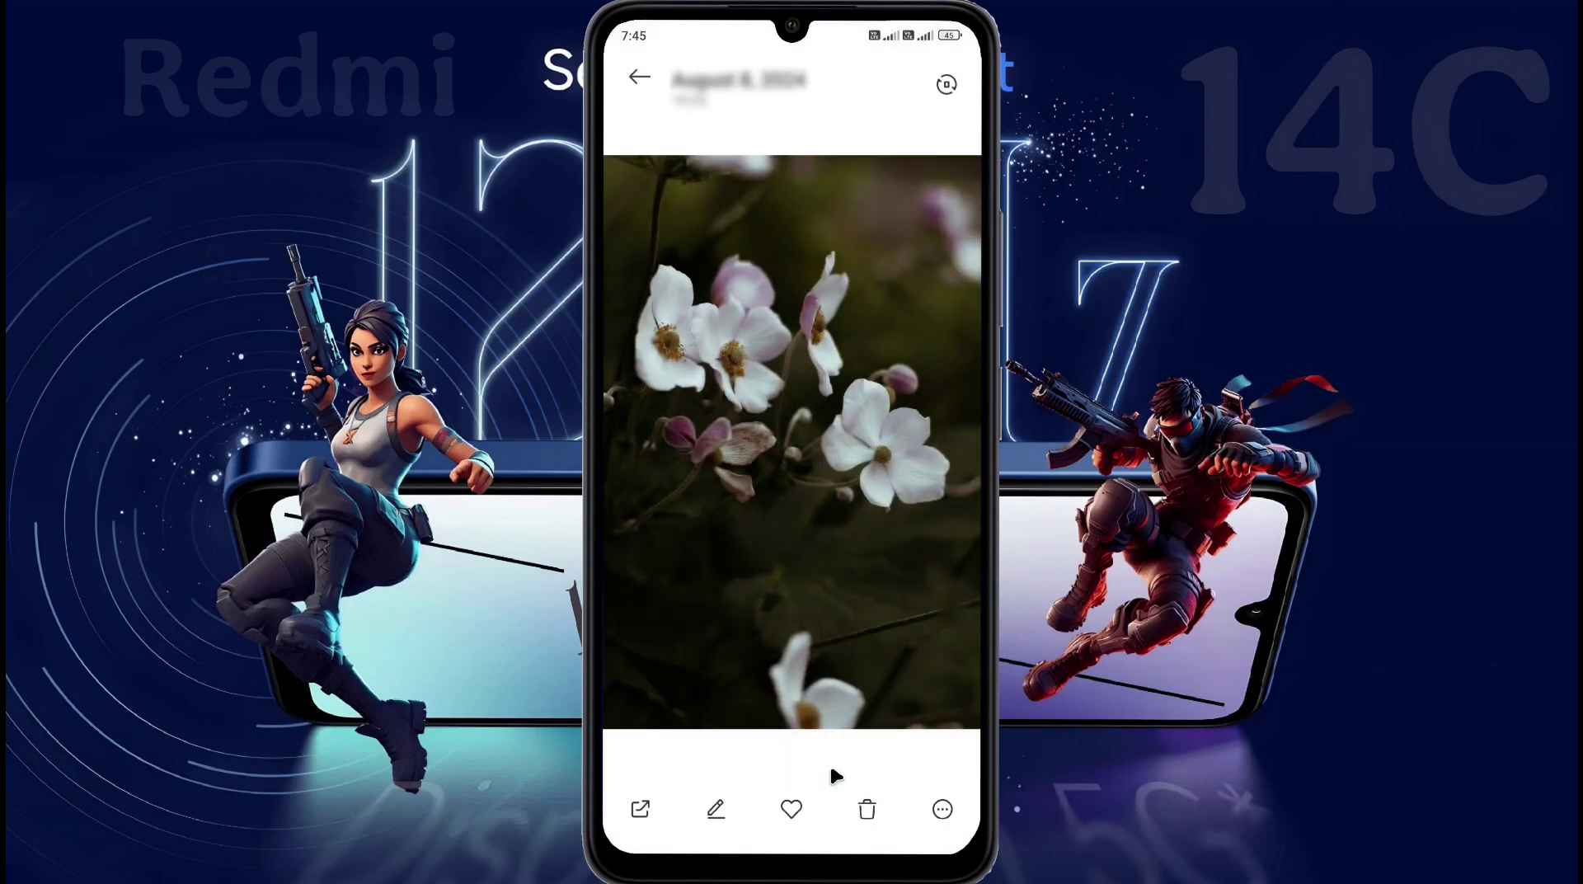
pyautogui.click(942, 809)
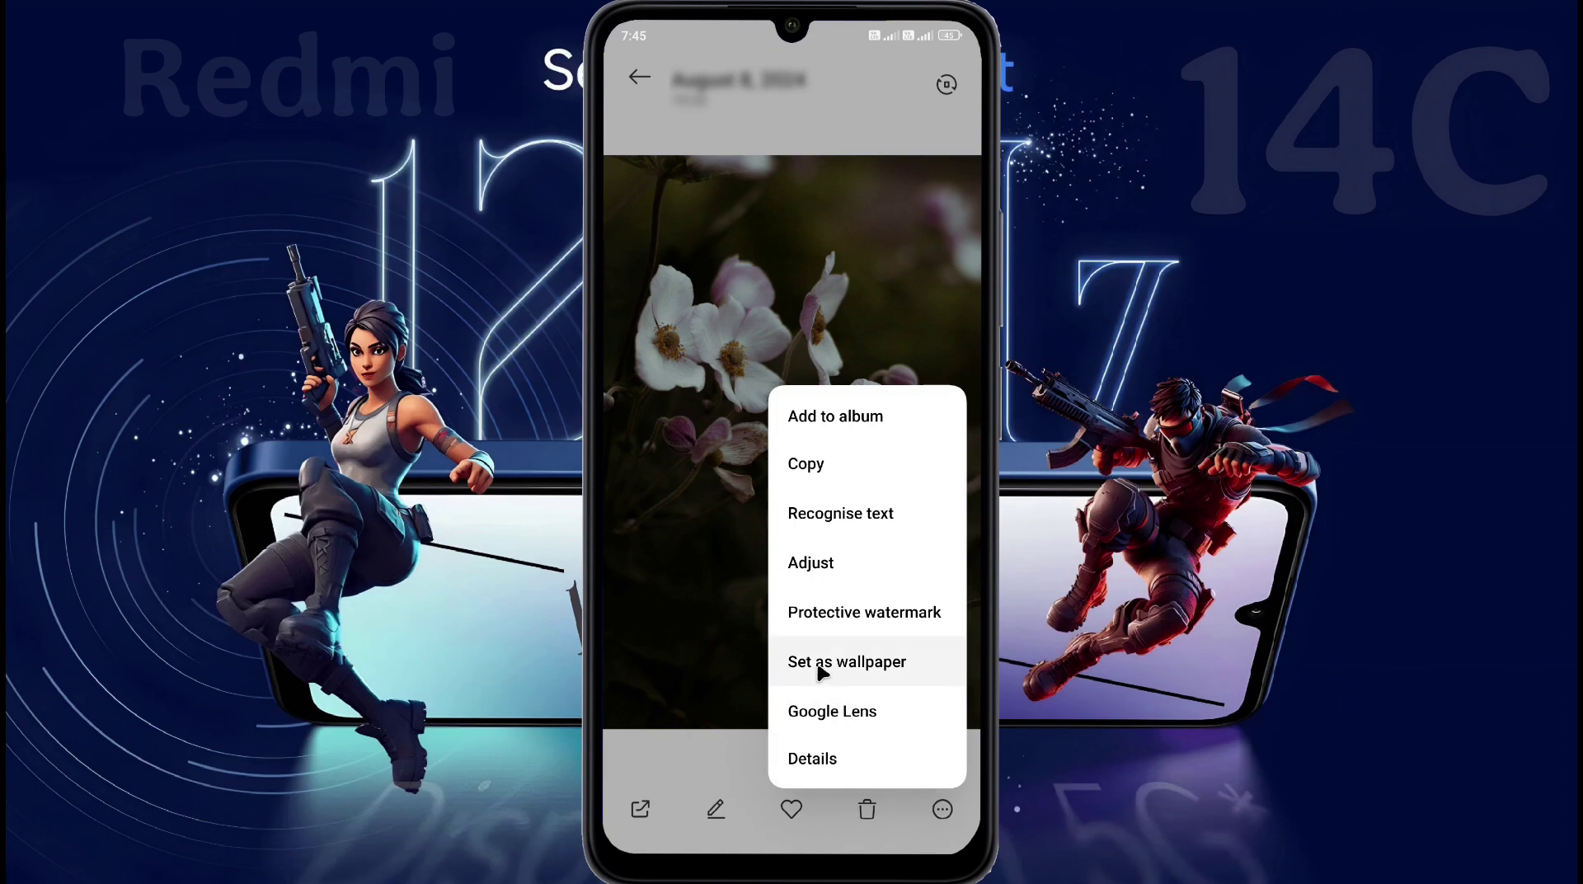
pyautogui.click(846, 662)
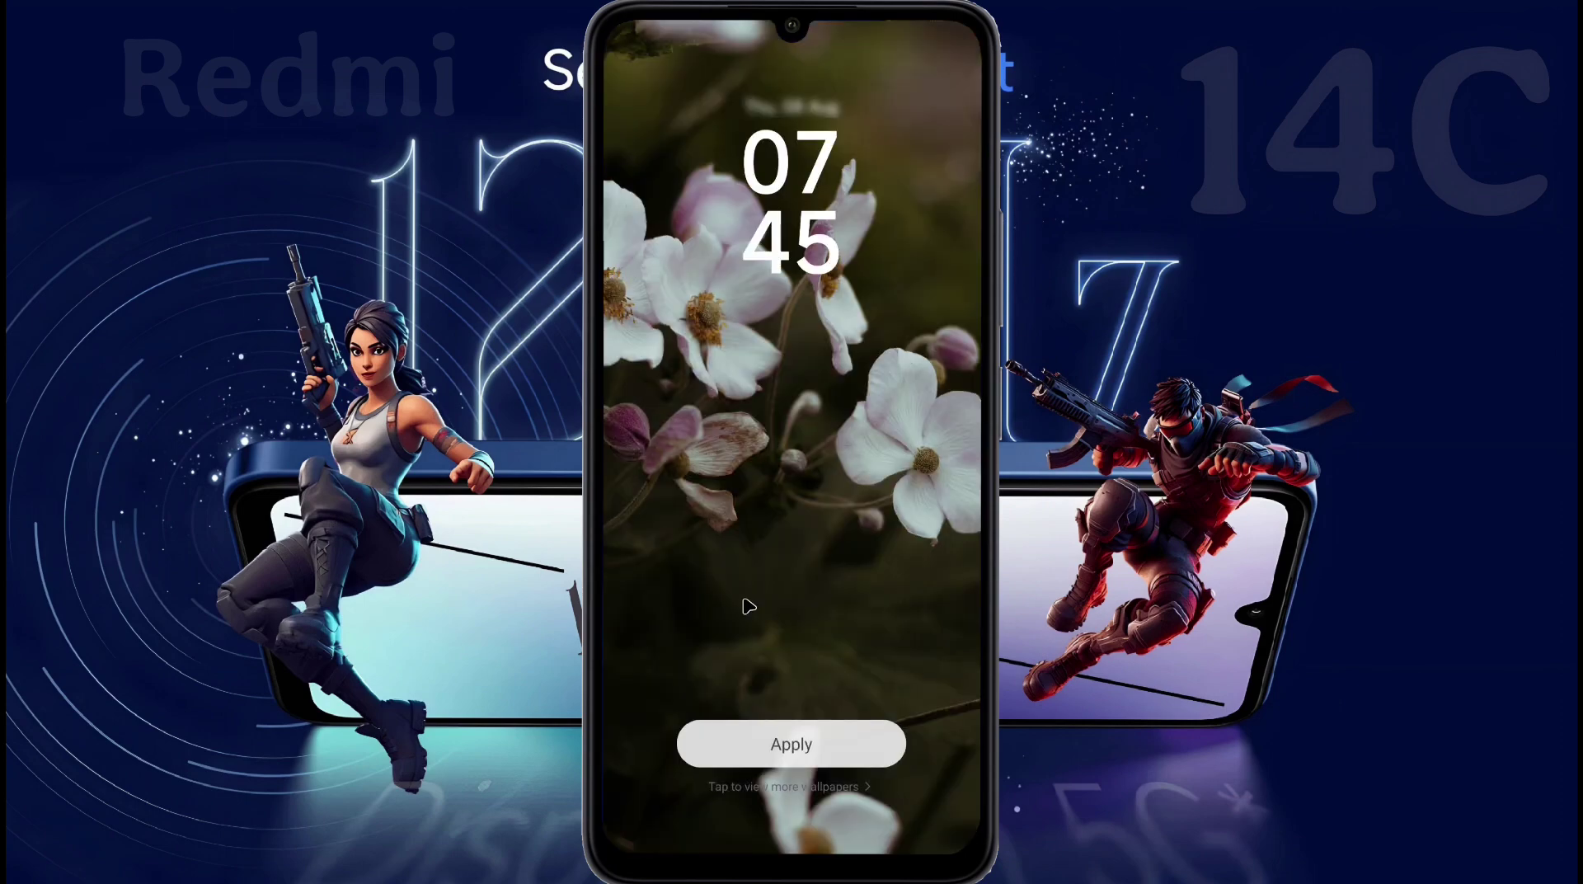
# Apply the previewed flower photo as the Home screen wallpaper.
pyautogui.click(749, 606)
pyautogui.click(748, 607)
pyautogui.click(748, 607)
pyautogui.click(749, 607)
pyautogui.click(765, 744)
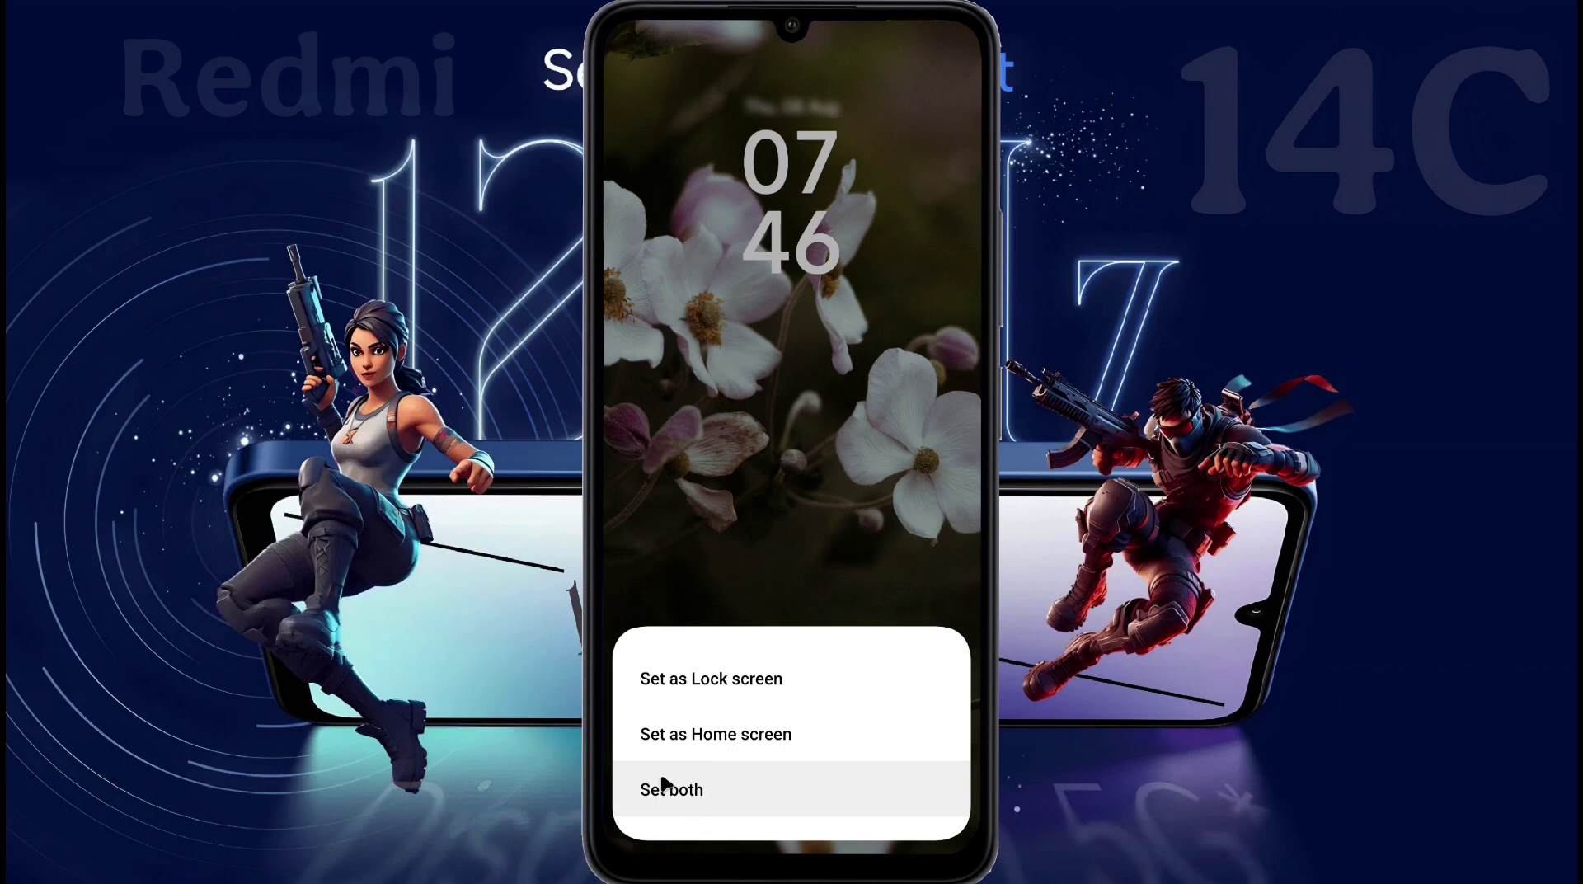
pyautogui.click(800, 730)
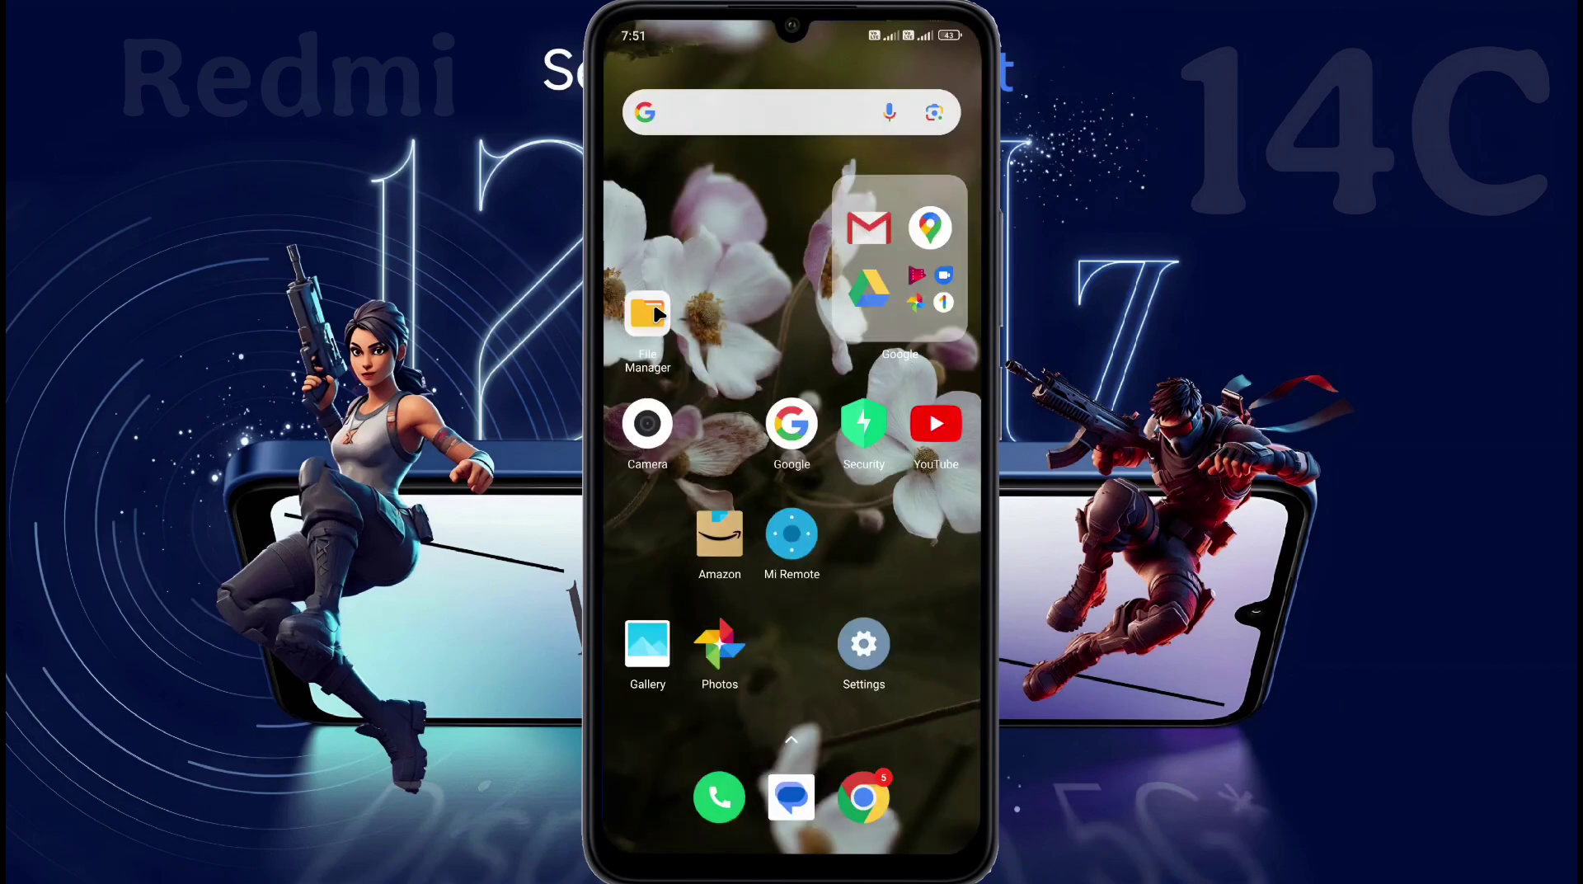
# From File Manager's videos, set today's ocean waves clip as the Lock screen wallpaper.
pyautogui.click(651, 314)
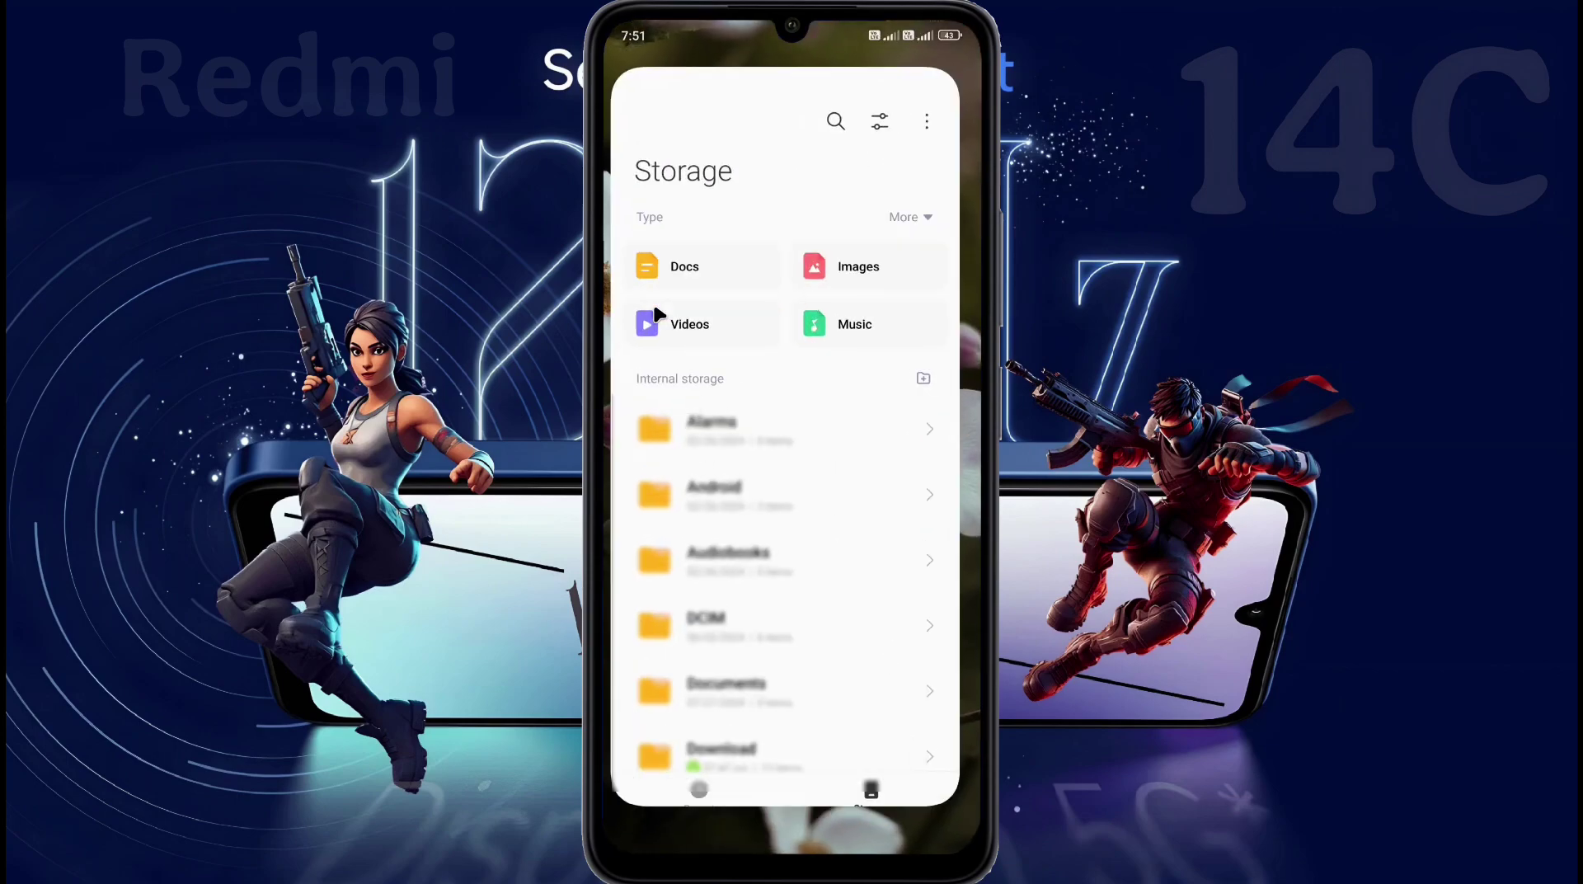
pyautogui.click(711, 300)
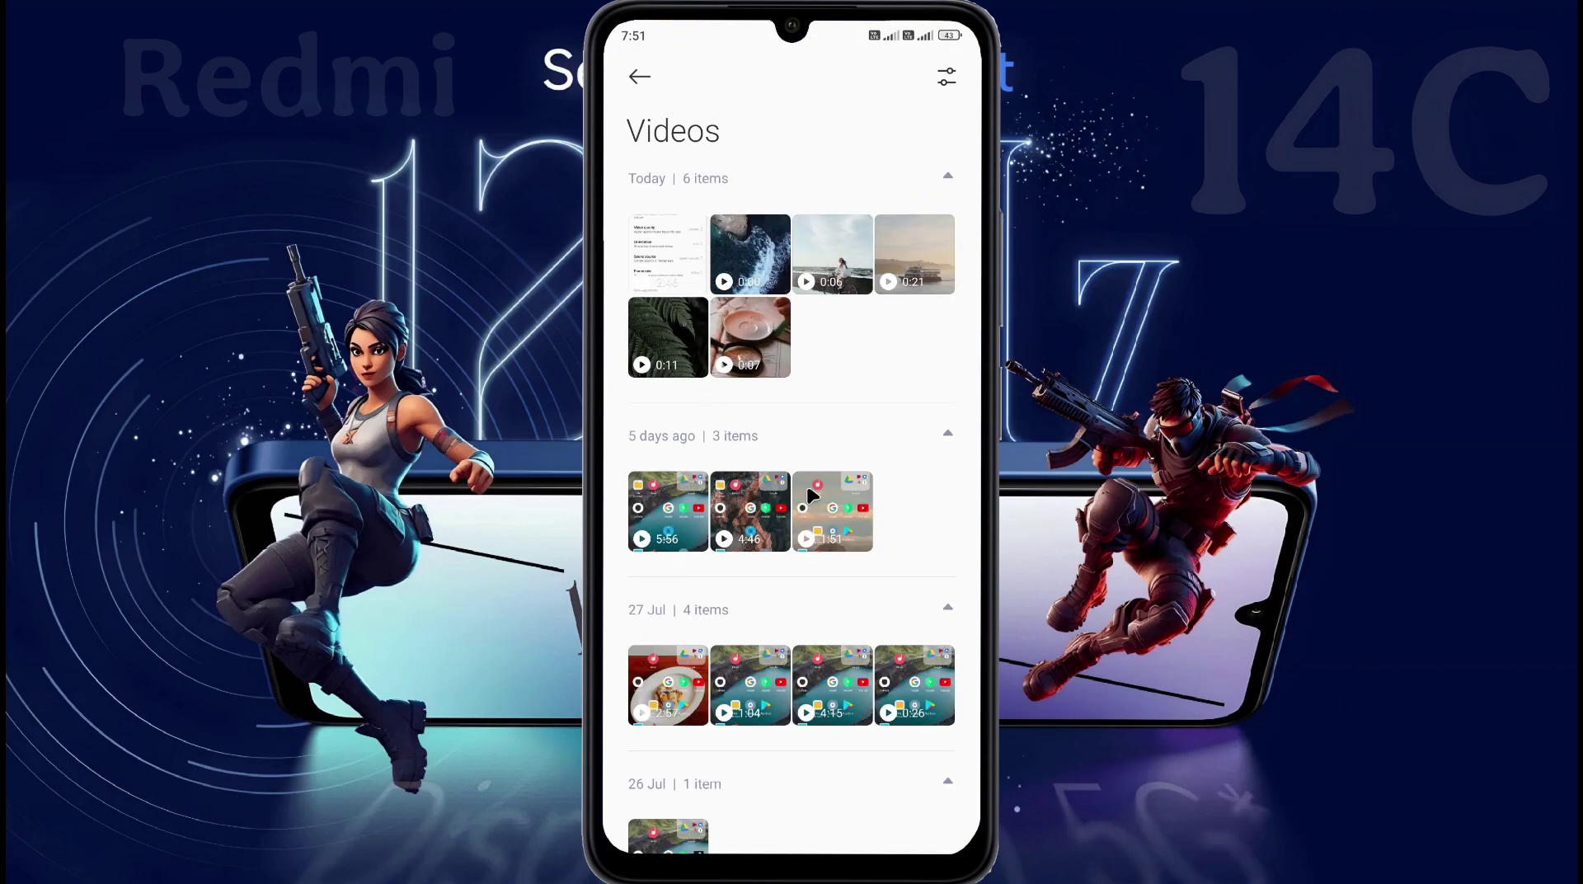
pyautogui.click(747, 276)
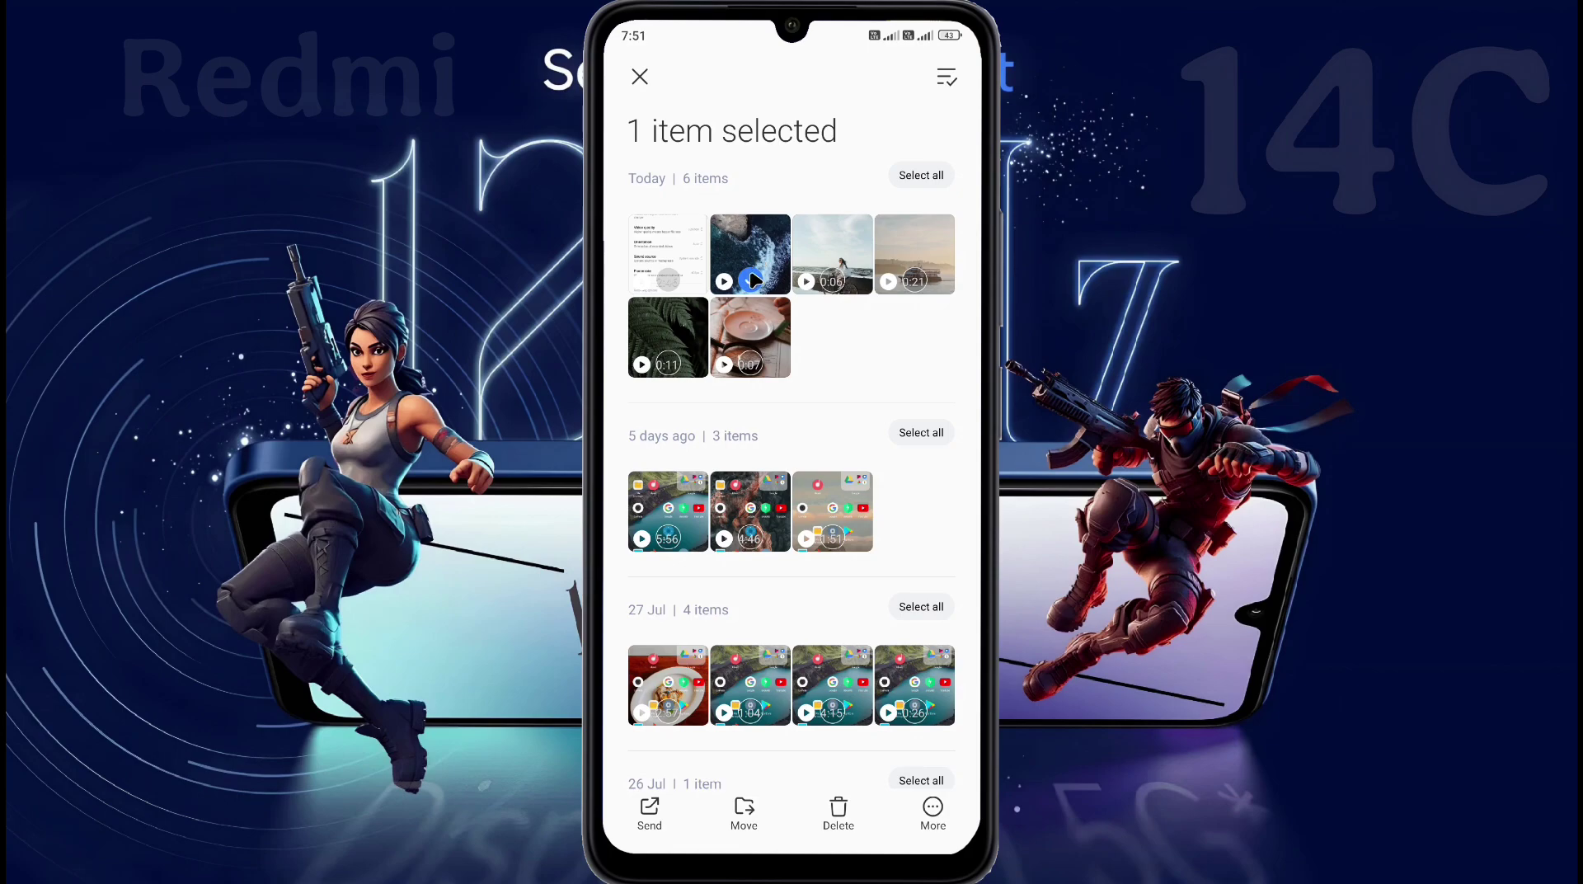
pyautogui.click(930, 811)
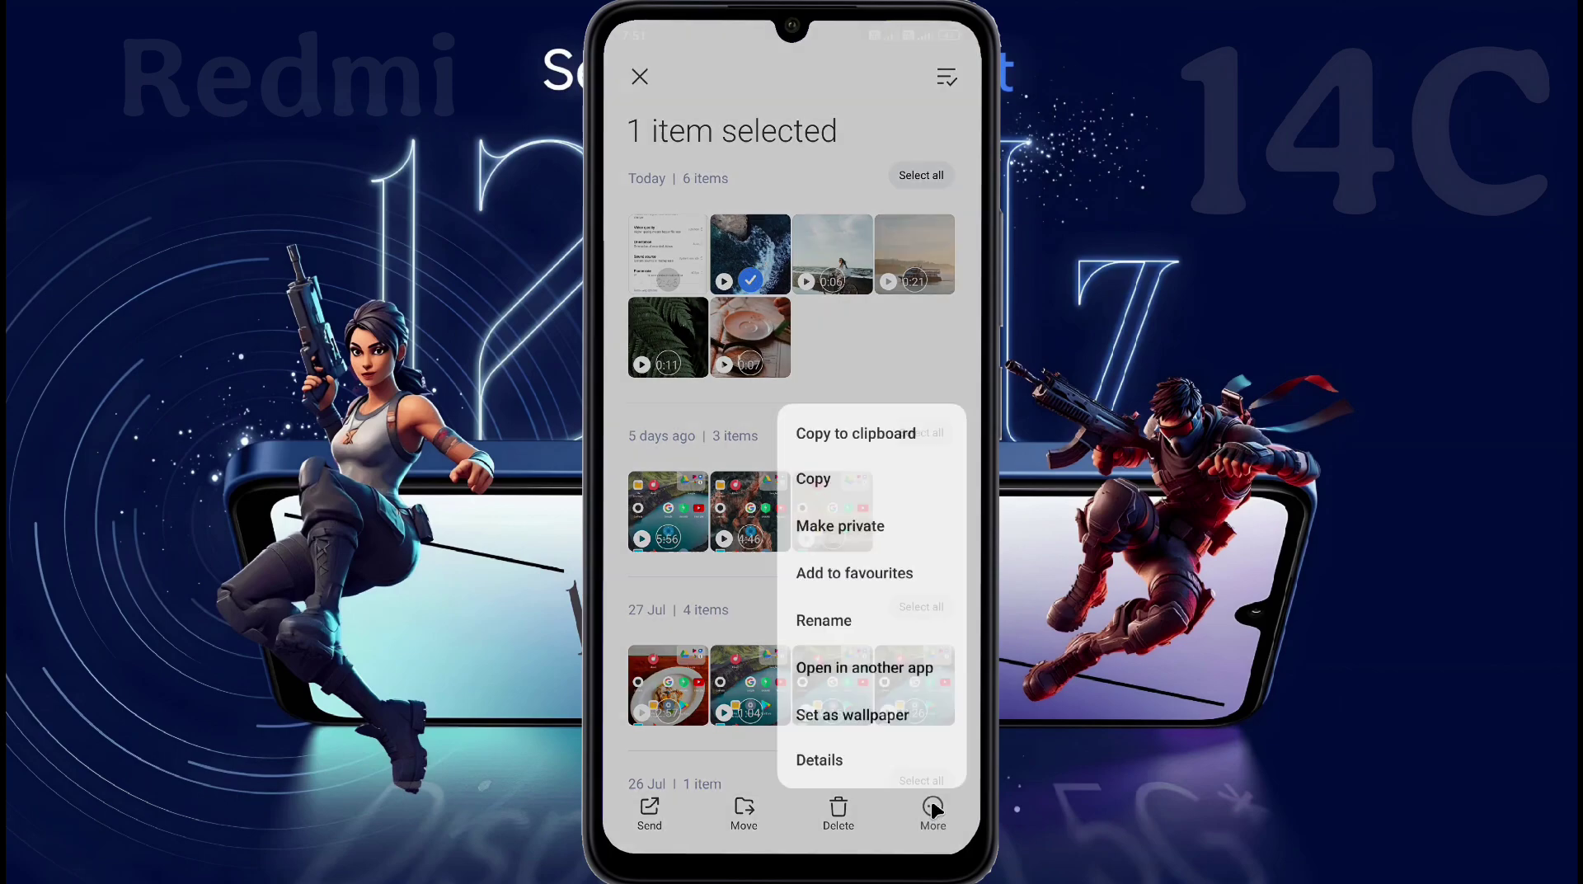
pyautogui.click(892, 712)
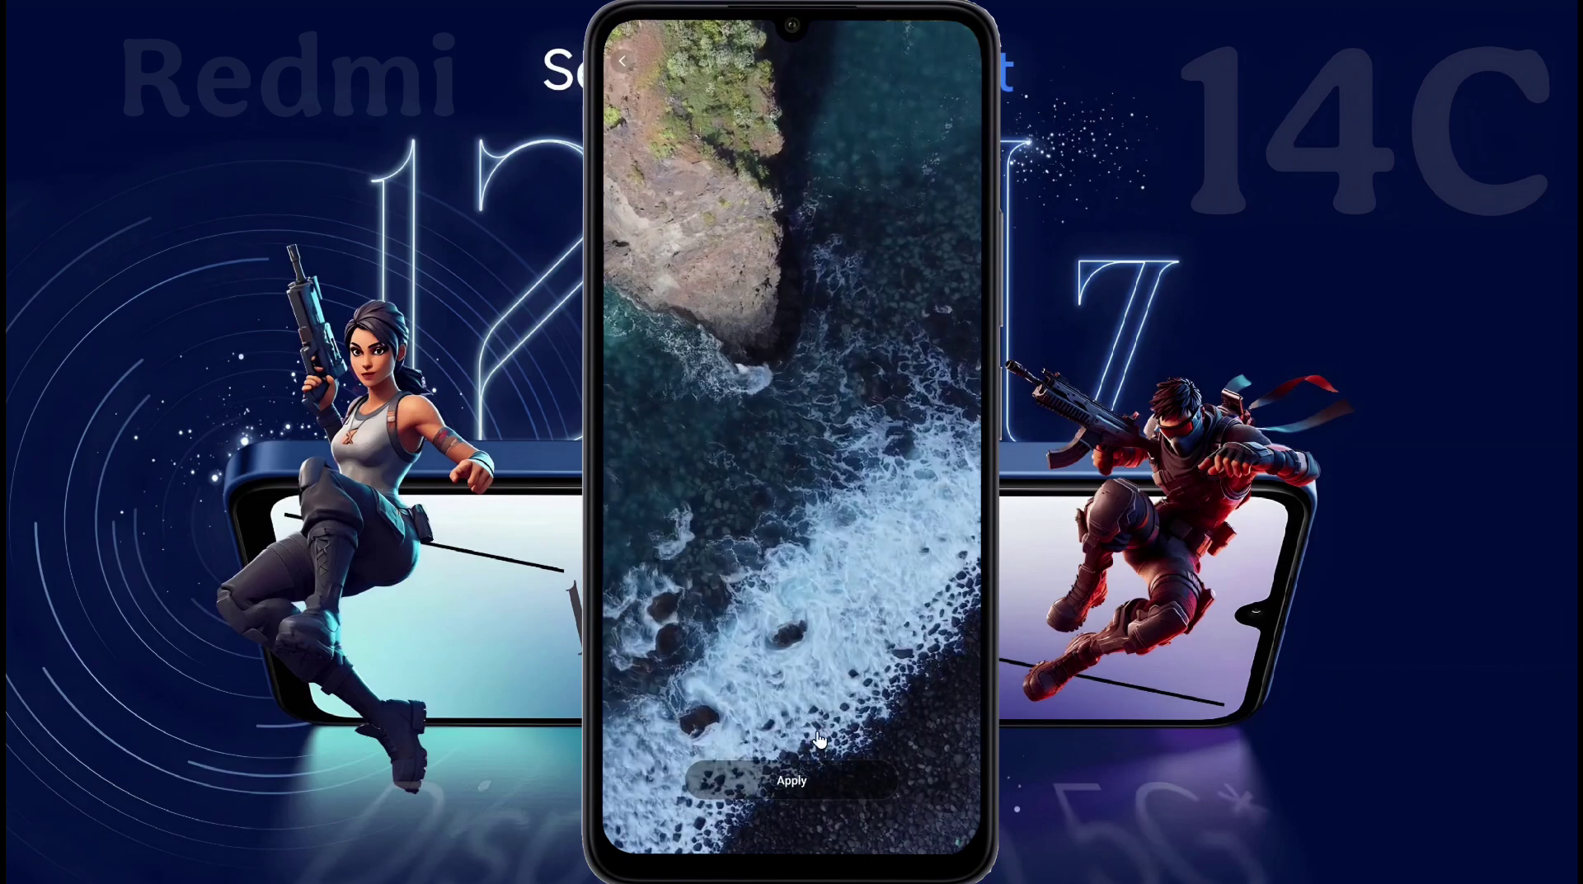
pyautogui.click(801, 779)
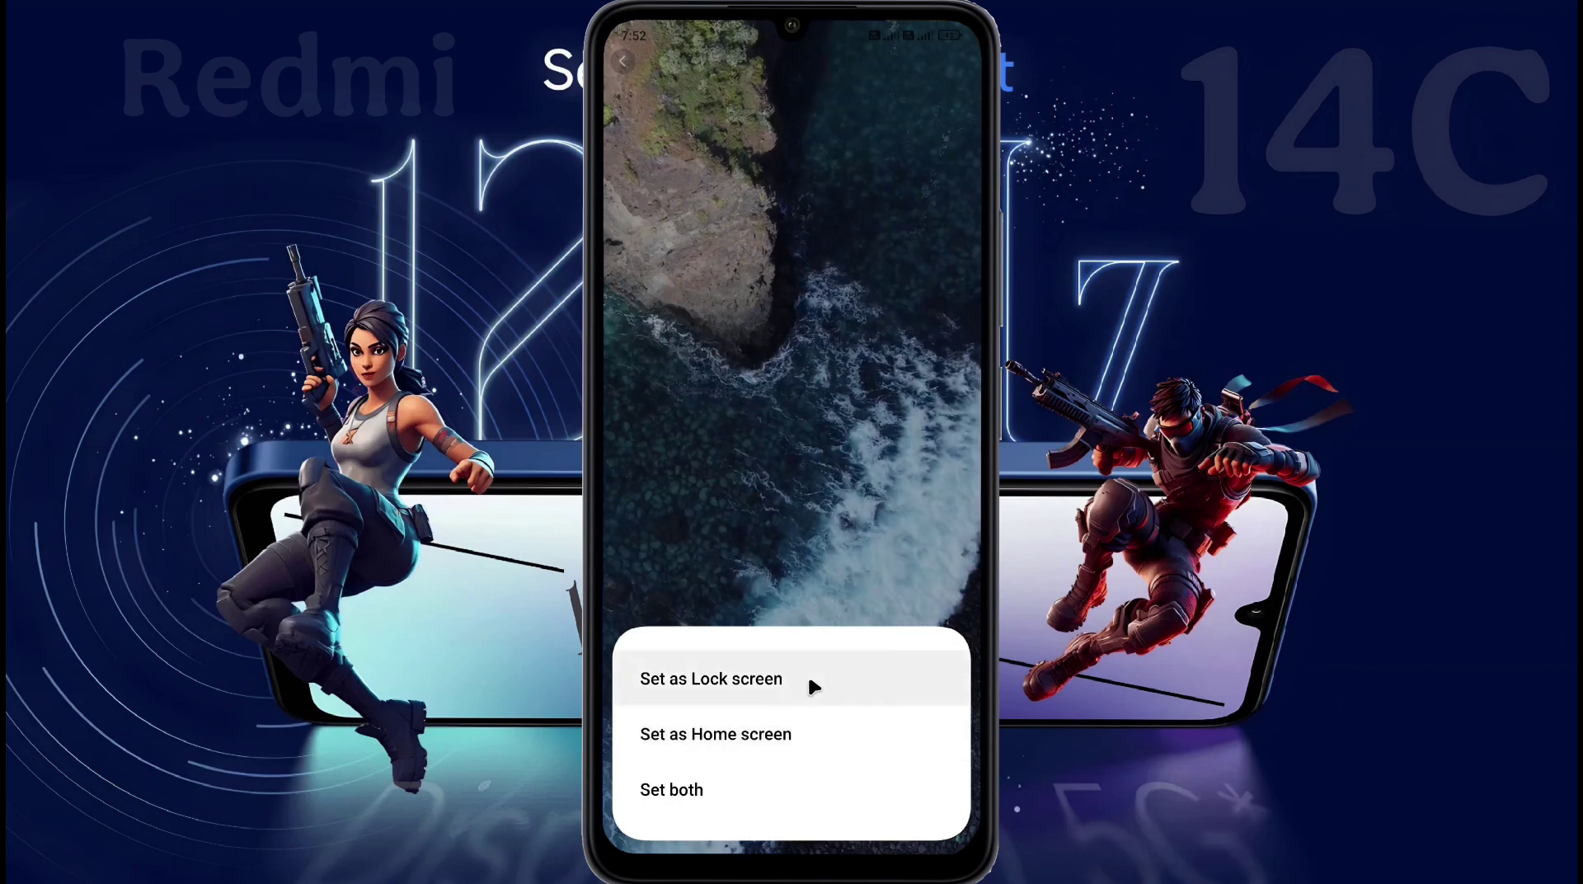
pyautogui.click(806, 676)
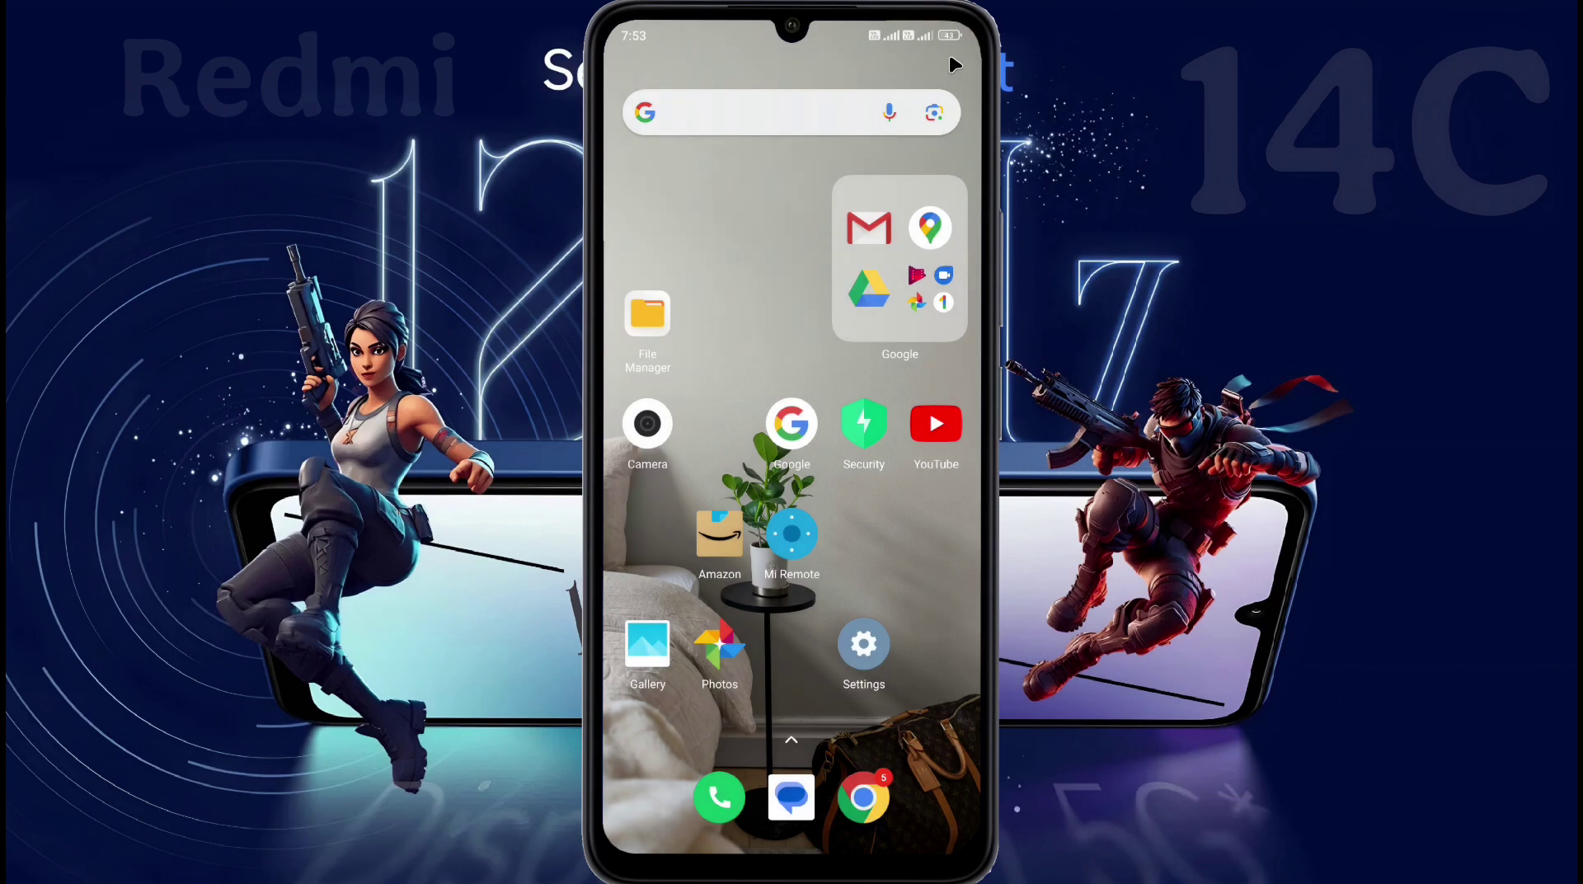
# Turn on Wi-Fi from the control centre and return to the home screen.
pyautogui.moveTo(954, 65); pyautogui.dragTo(958, 164)
pyautogui.click(735, 179)
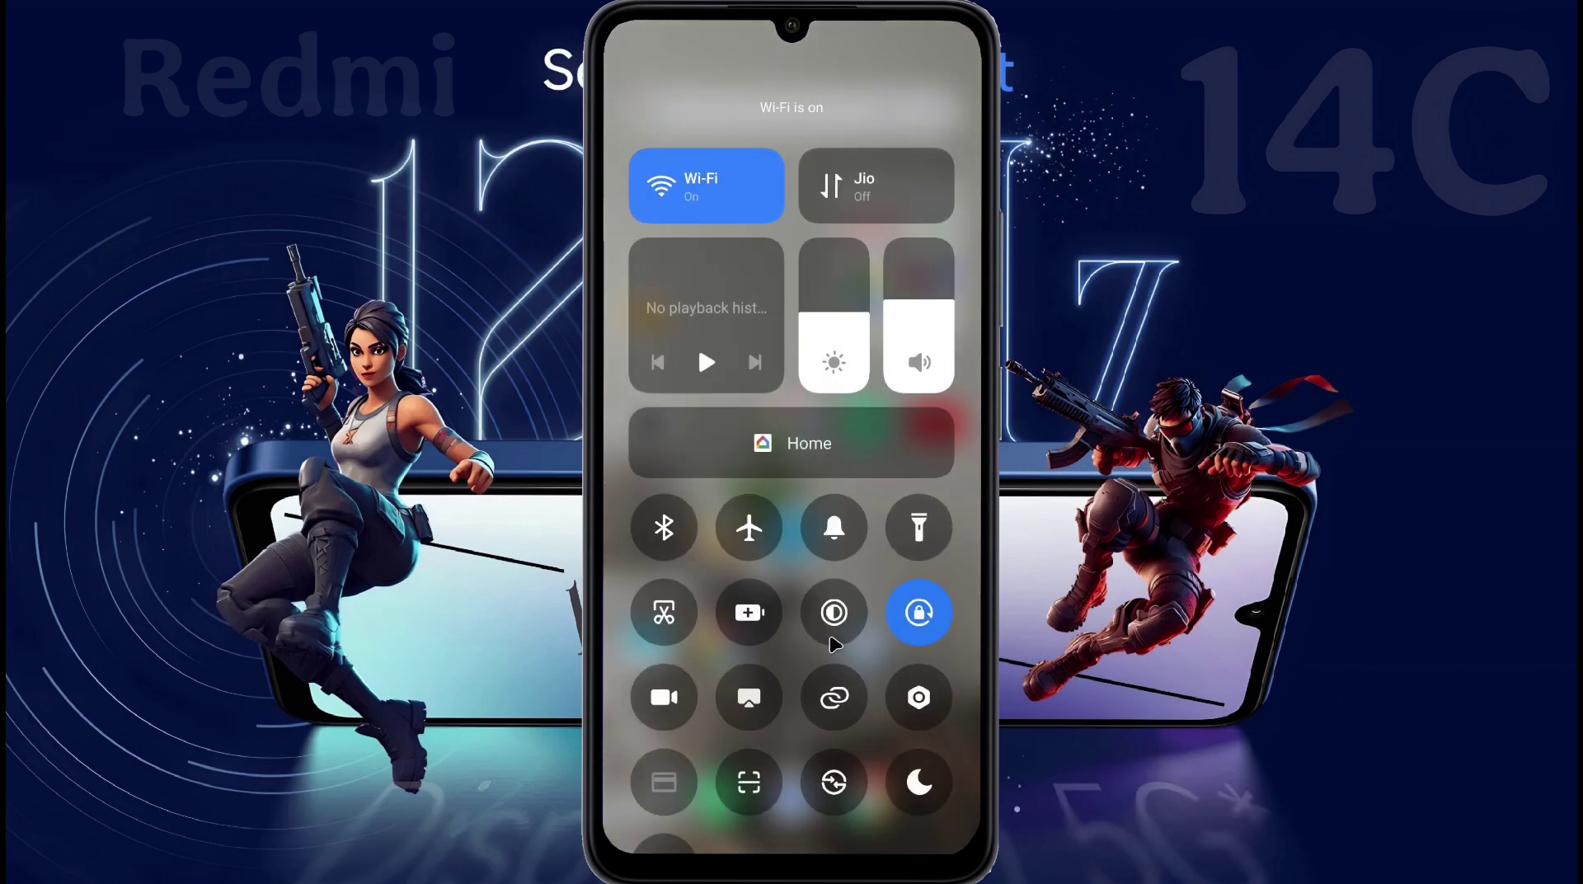
pyautogui.moveTo(857, 676); pyautogui.dragTo(841, 517)
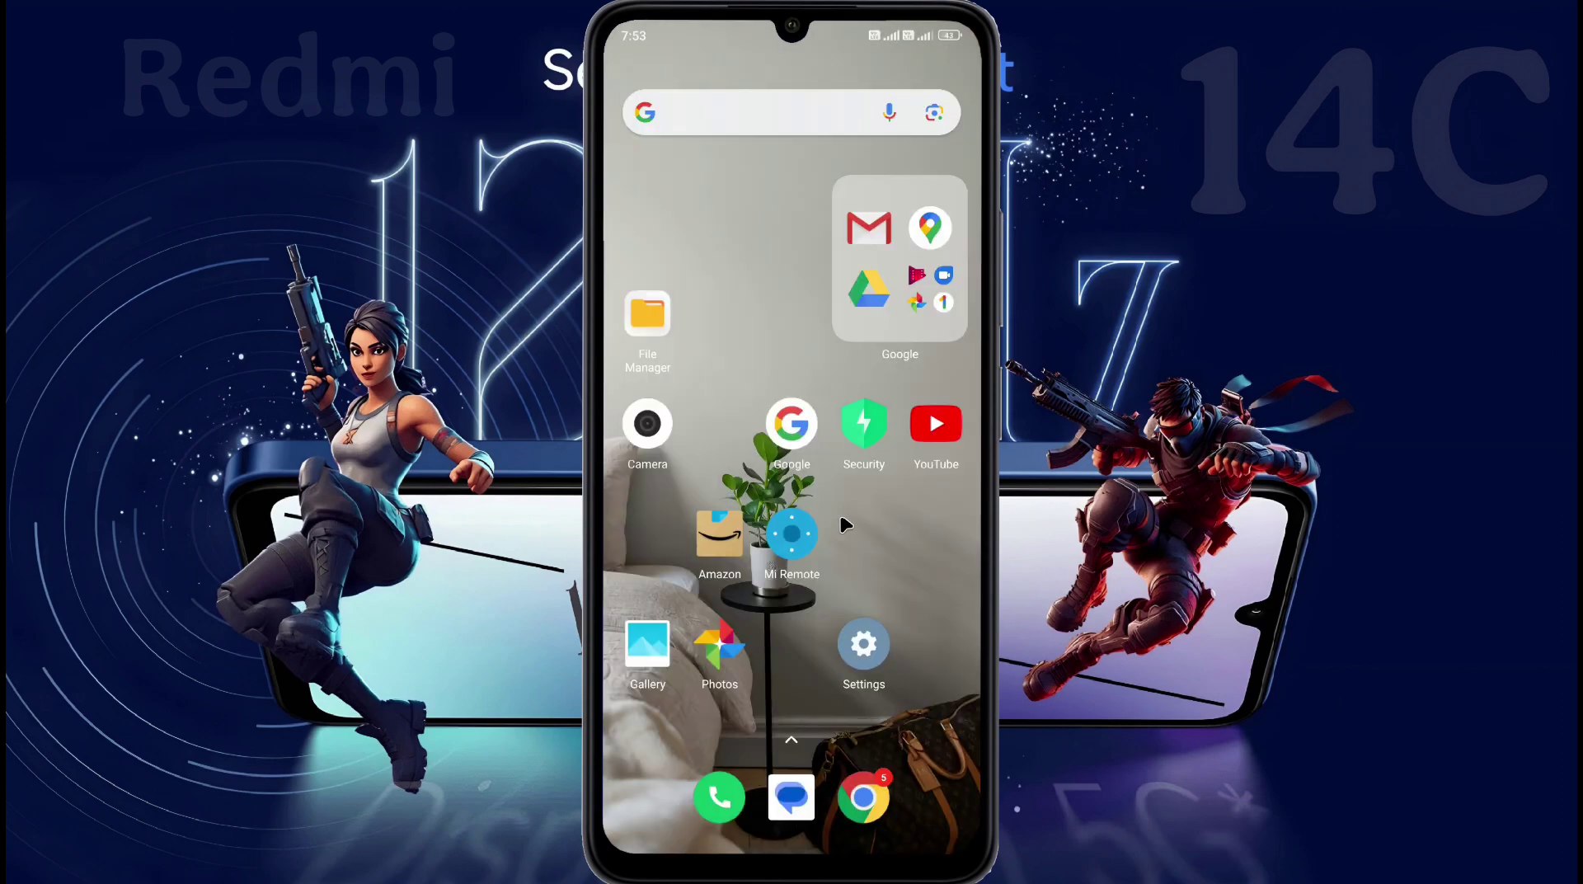
# Enable Glance for Mi in the Lock screen settings, agreeing to the Wallpaper Carousel terms.
pyautogui.click(868, 651)
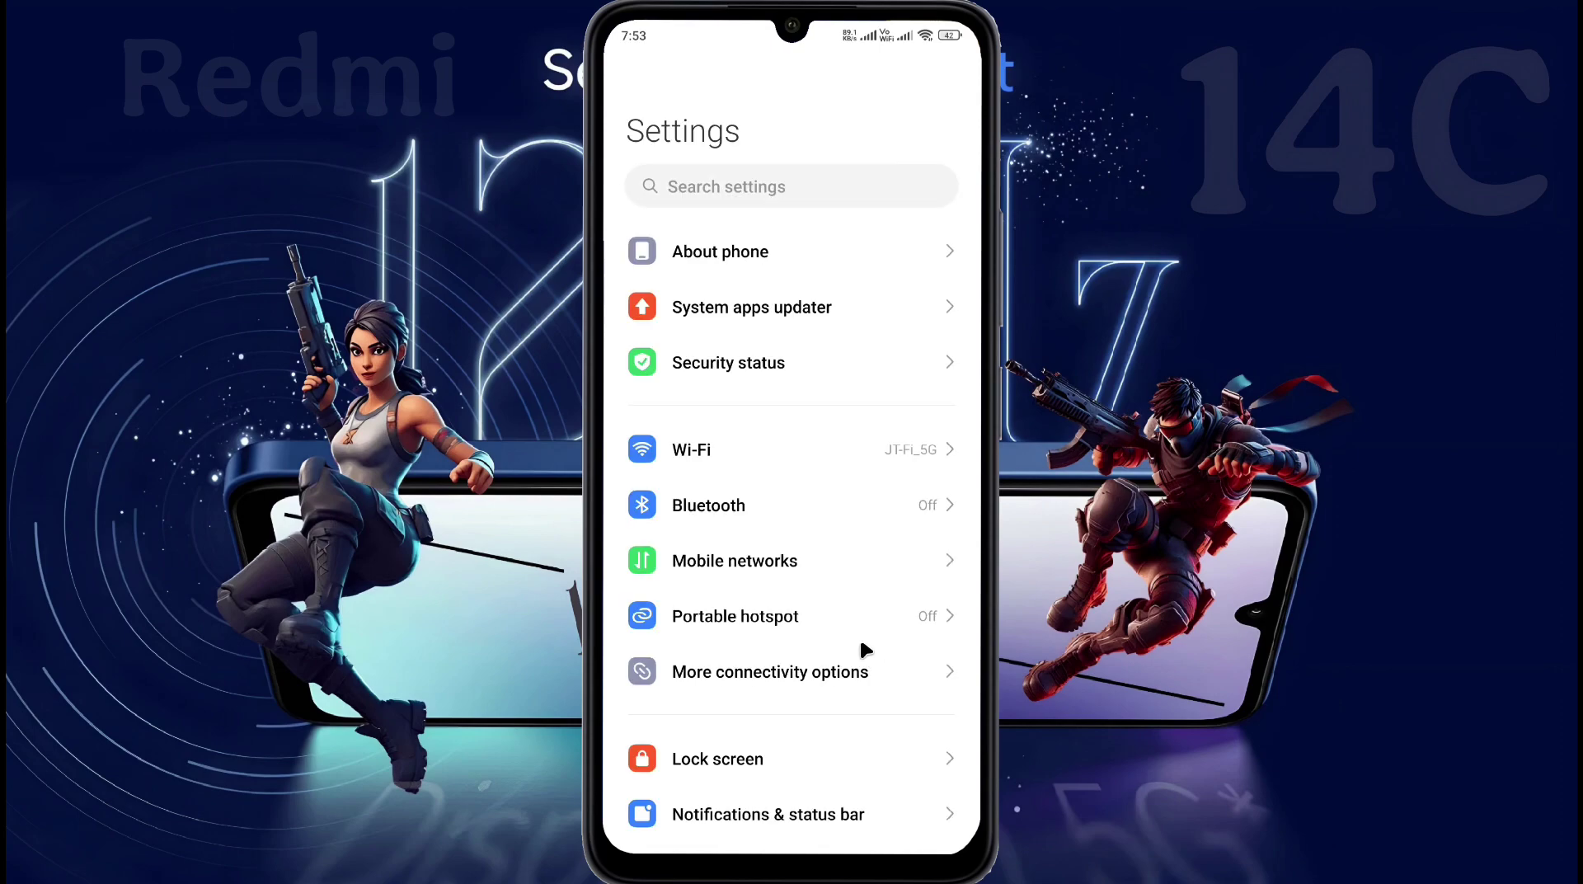
pyautogui.moveTo(893, 551); pyautogui.dragTo(855, 248)
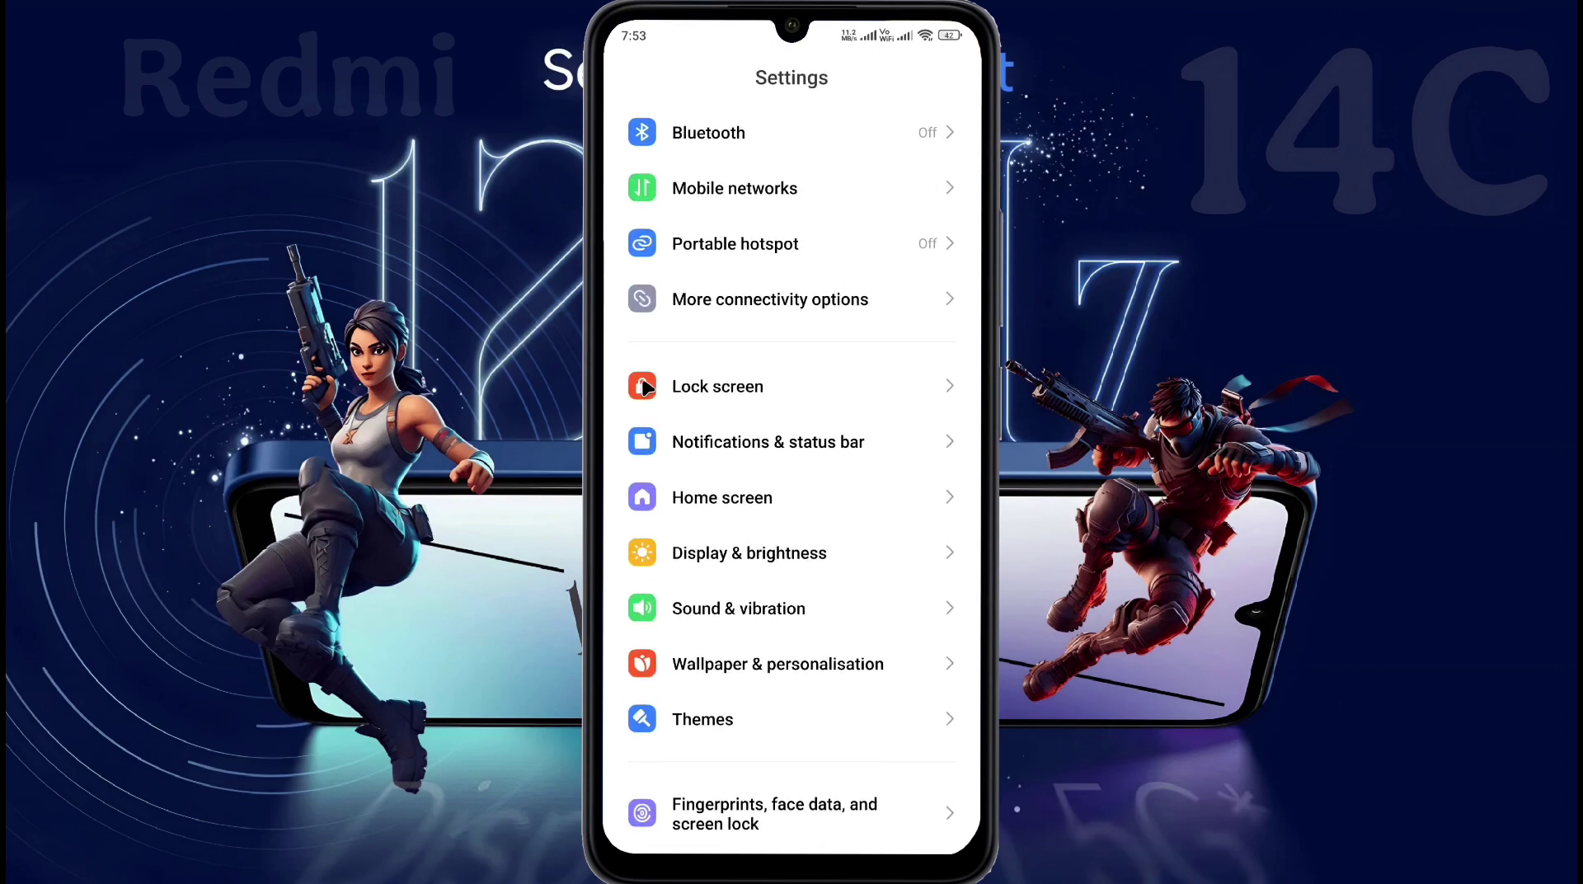
pyautogui.click(742, 388)
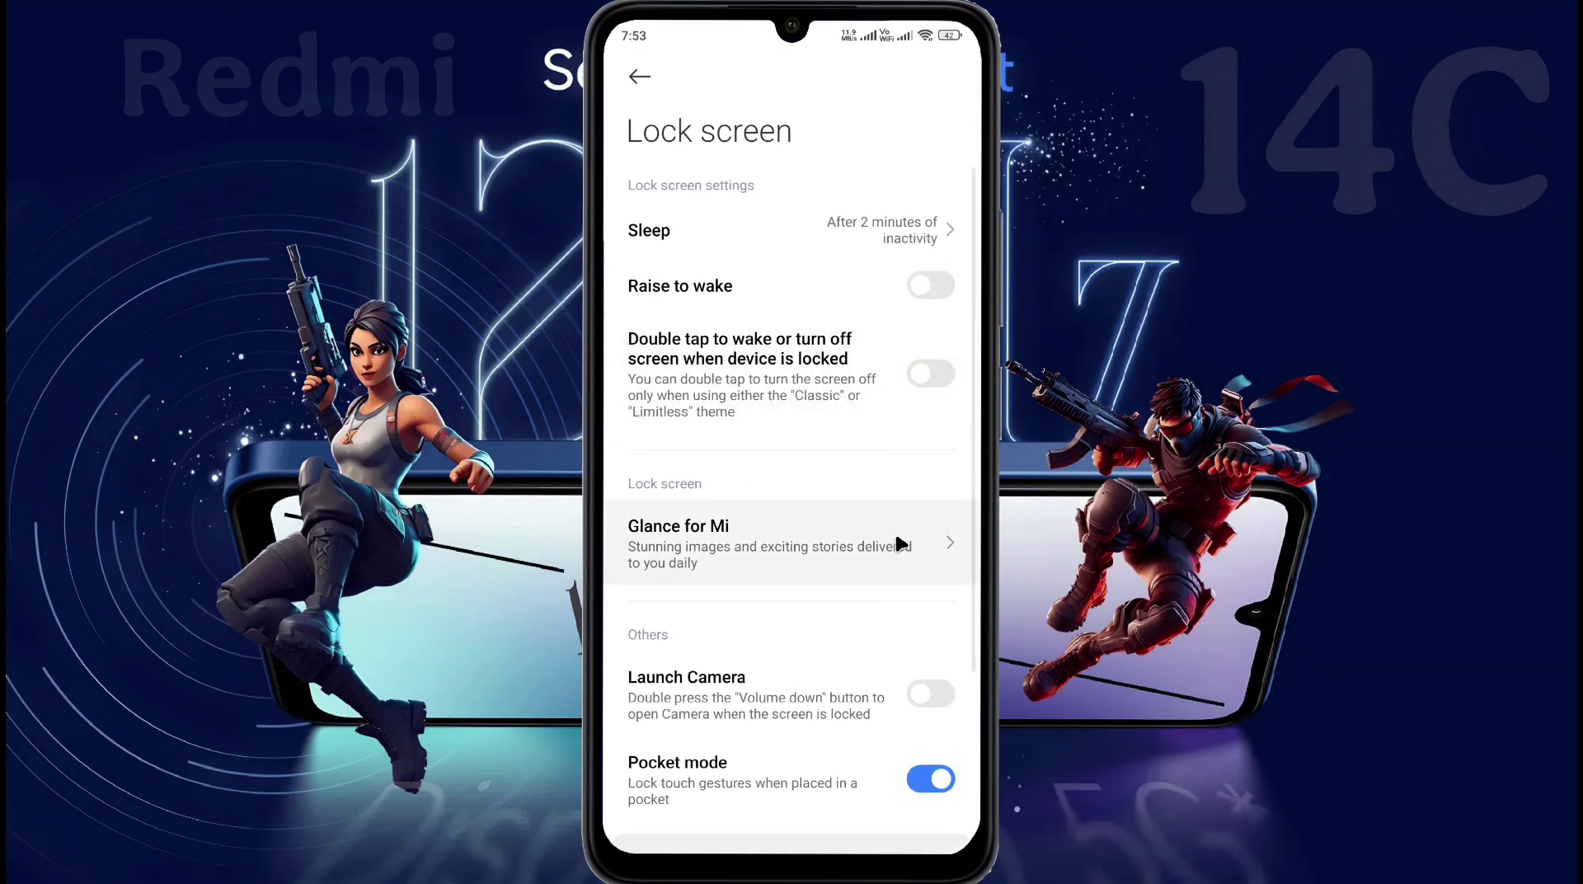
pyautogui.click(767, 554)
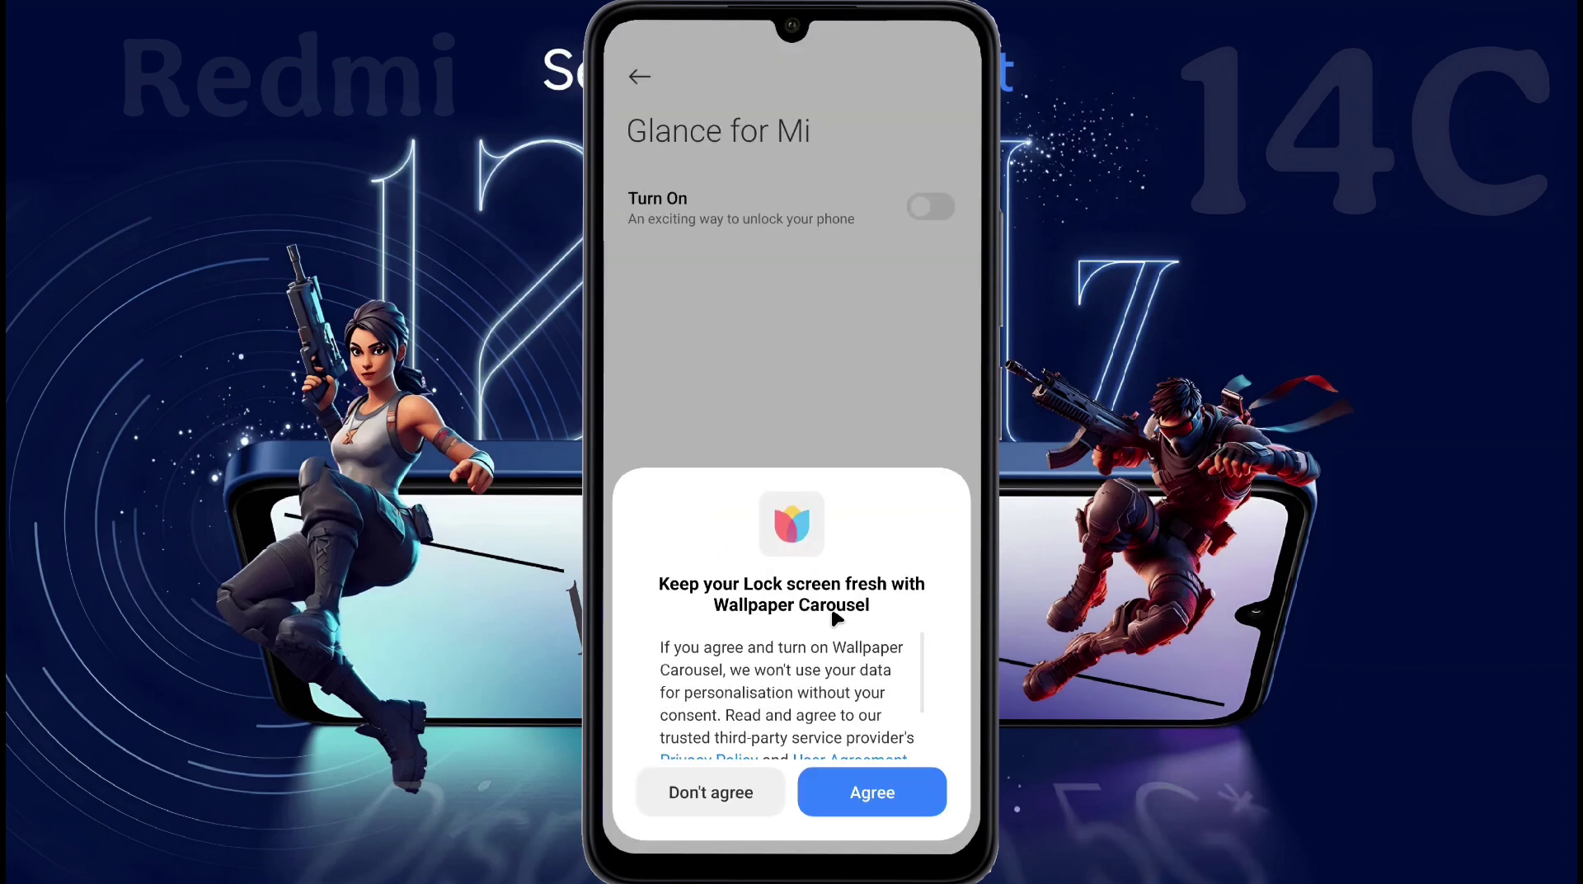
pyautogui.click(875, 793)
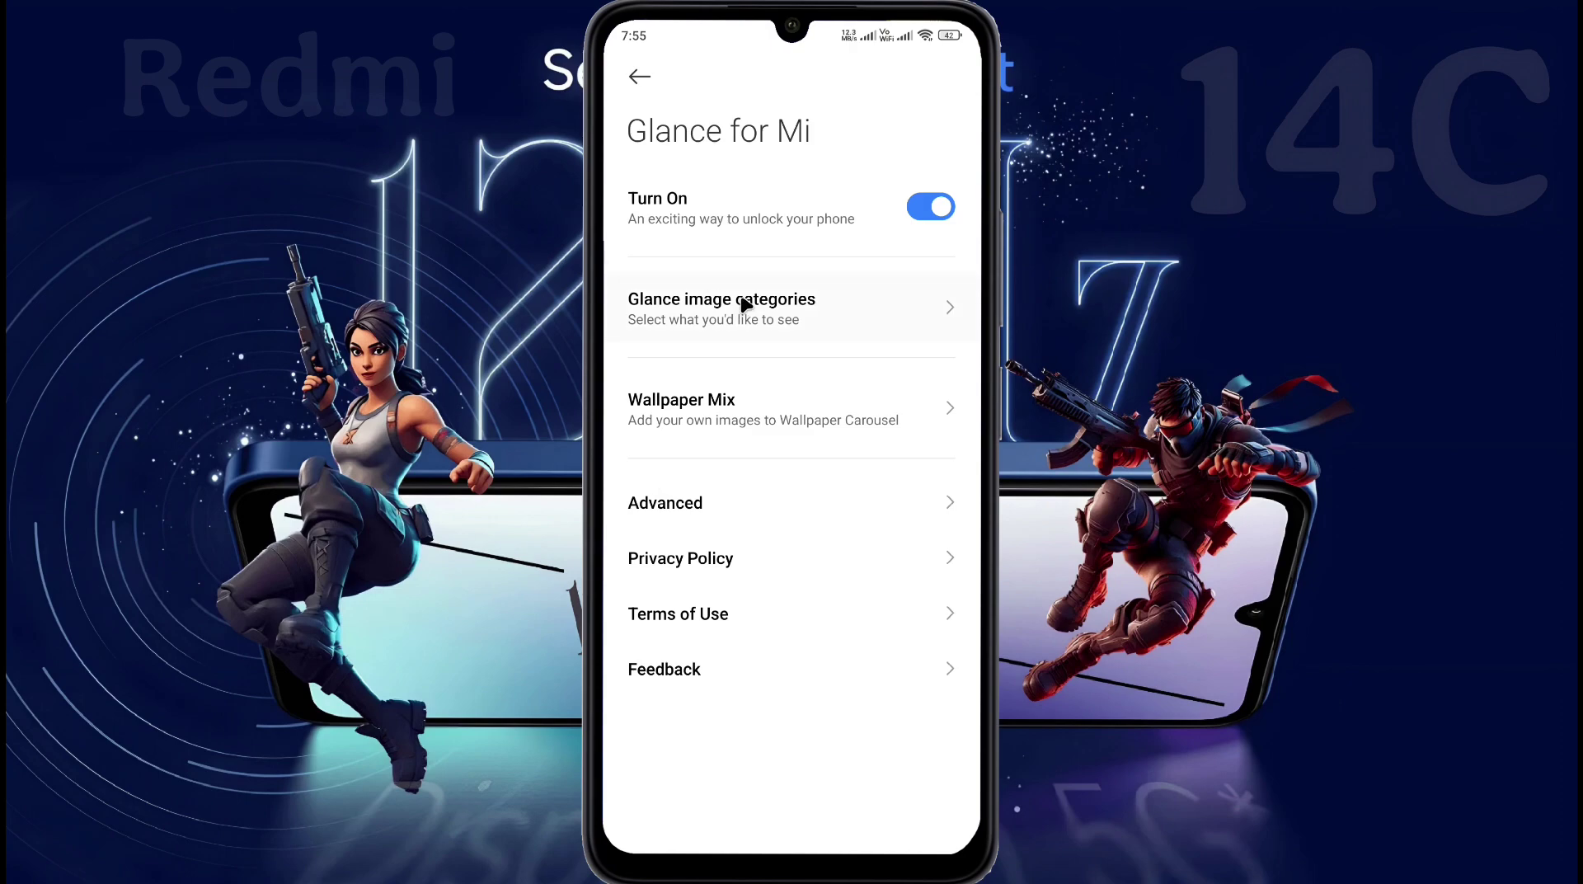
# Look through the Glance image categories being followed, from Daily Digest down to Travel & Lifestyle.
pyautogui.click(774, 315)
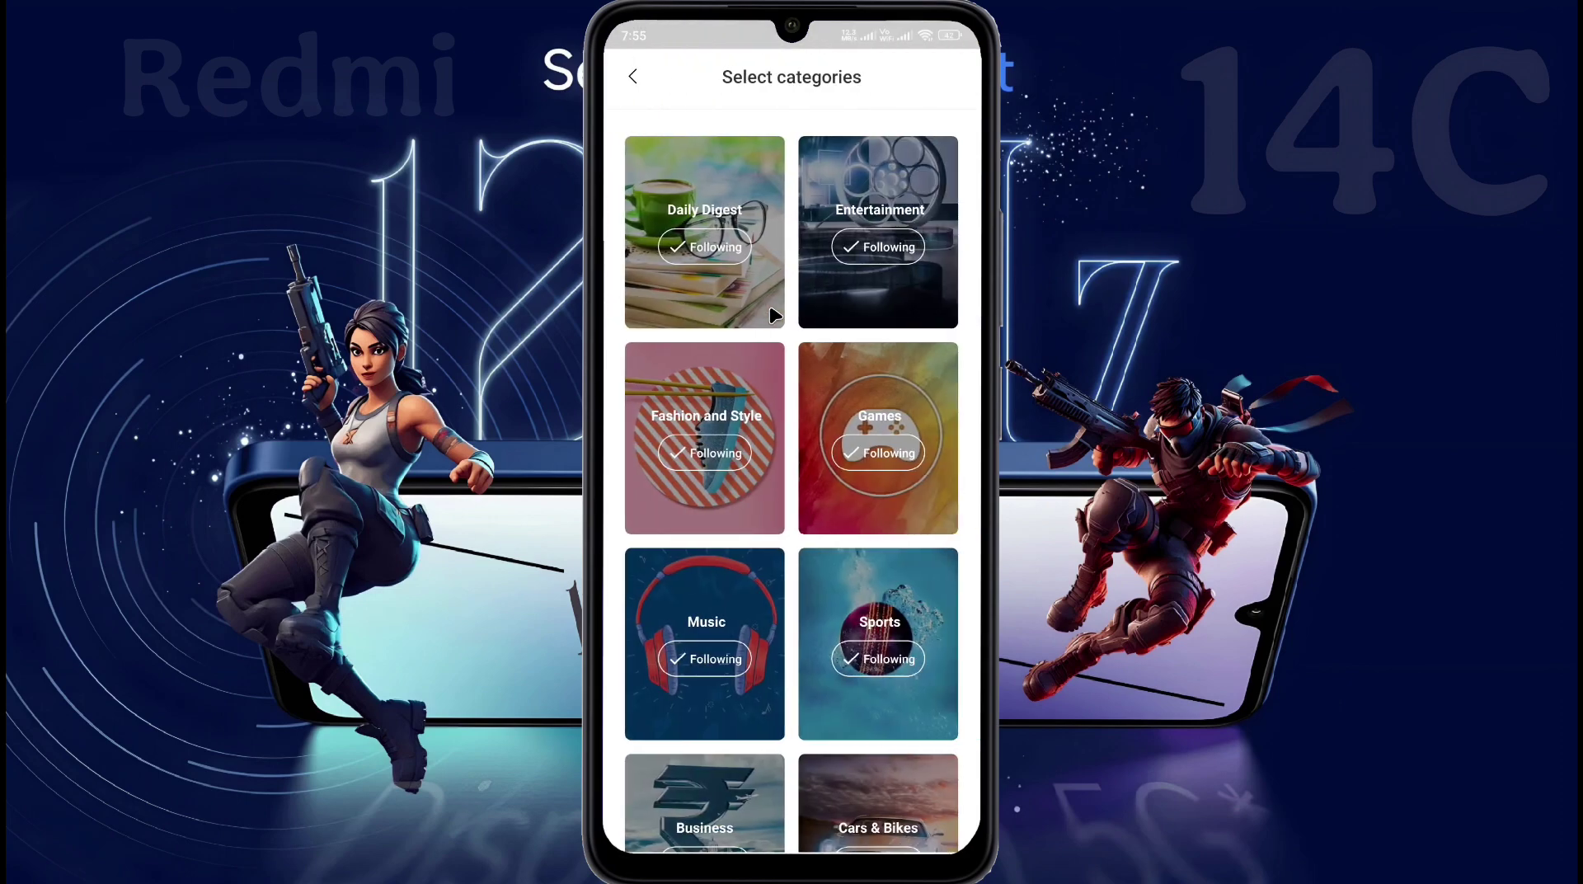
pyautogui.moveTo(697, 719); pyautogui.dragTo(697, 487)
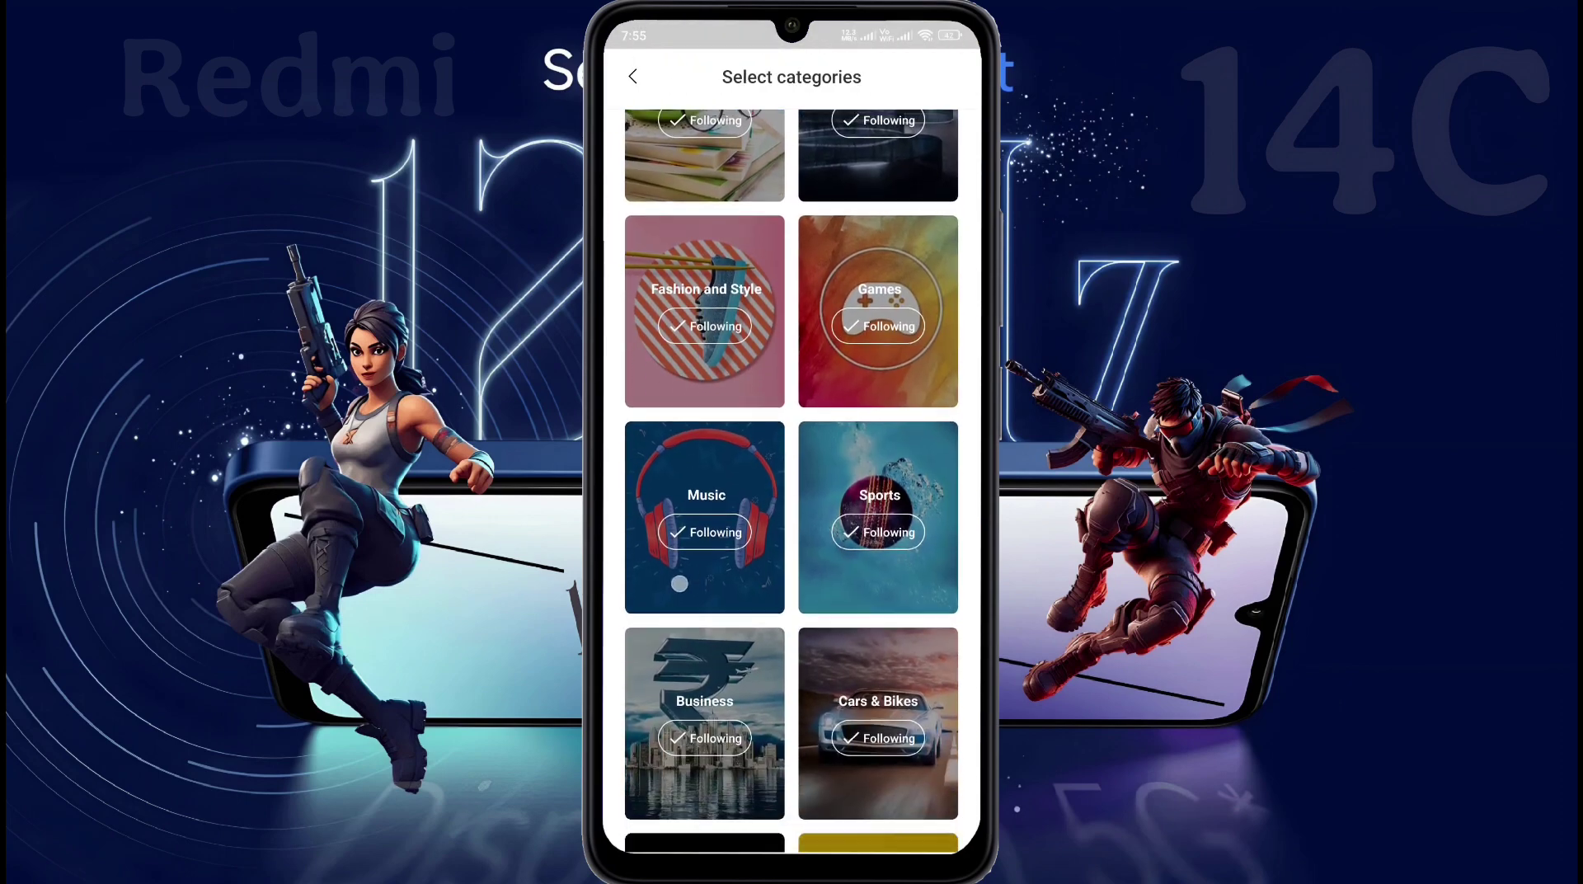
pyautogui.moveTo(697, 678); pyautogui.dragTo(698, 429)
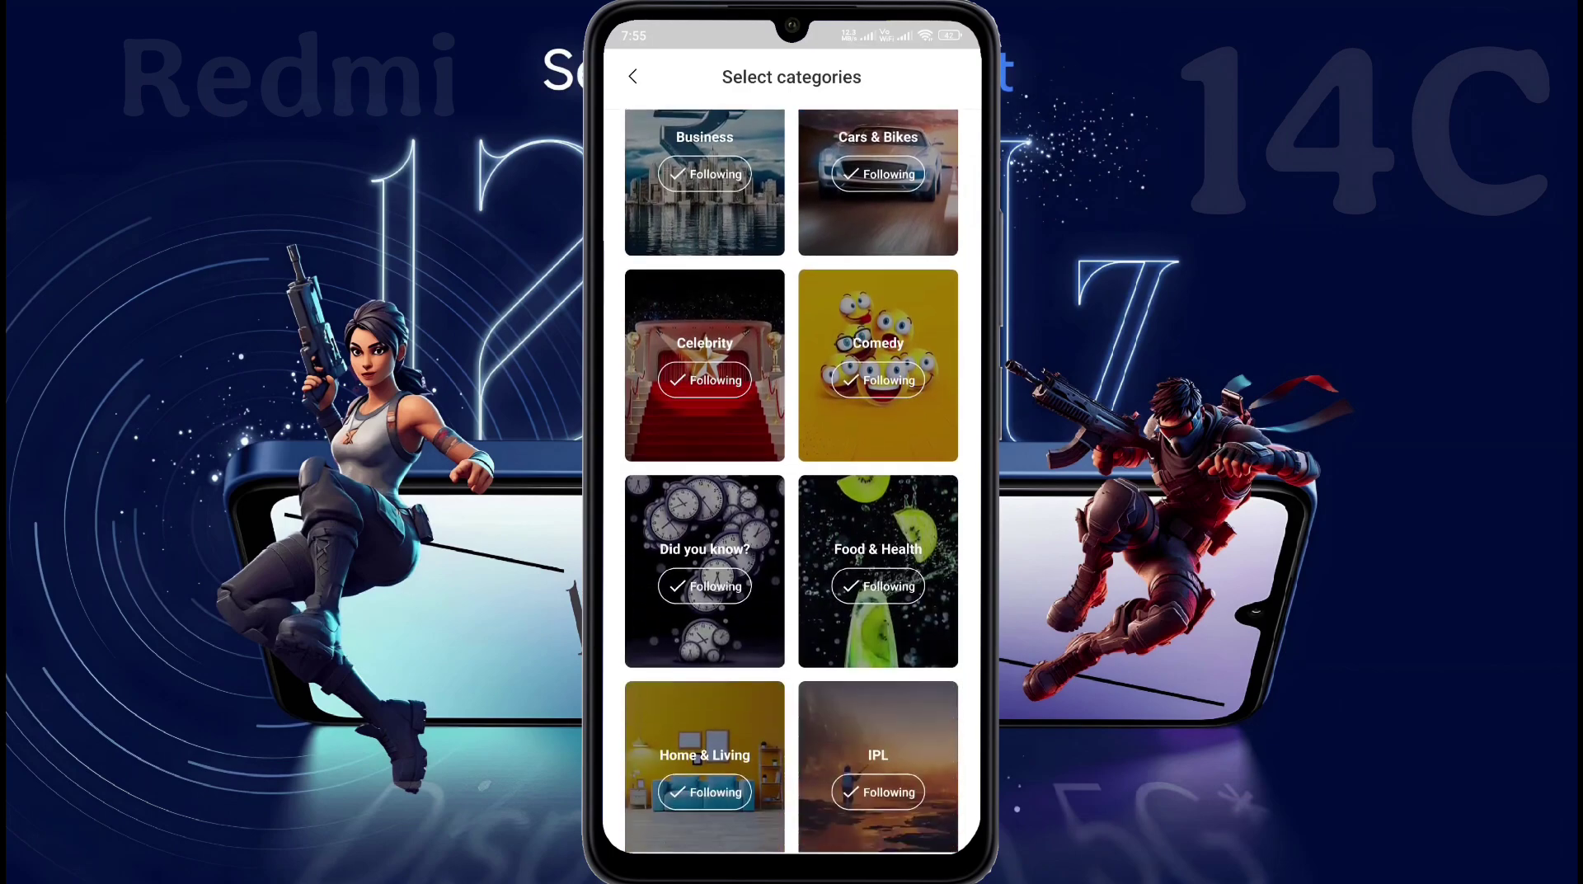
pyautogui.moveTo(709, 330); pyautogui.dragTo(709, 659)
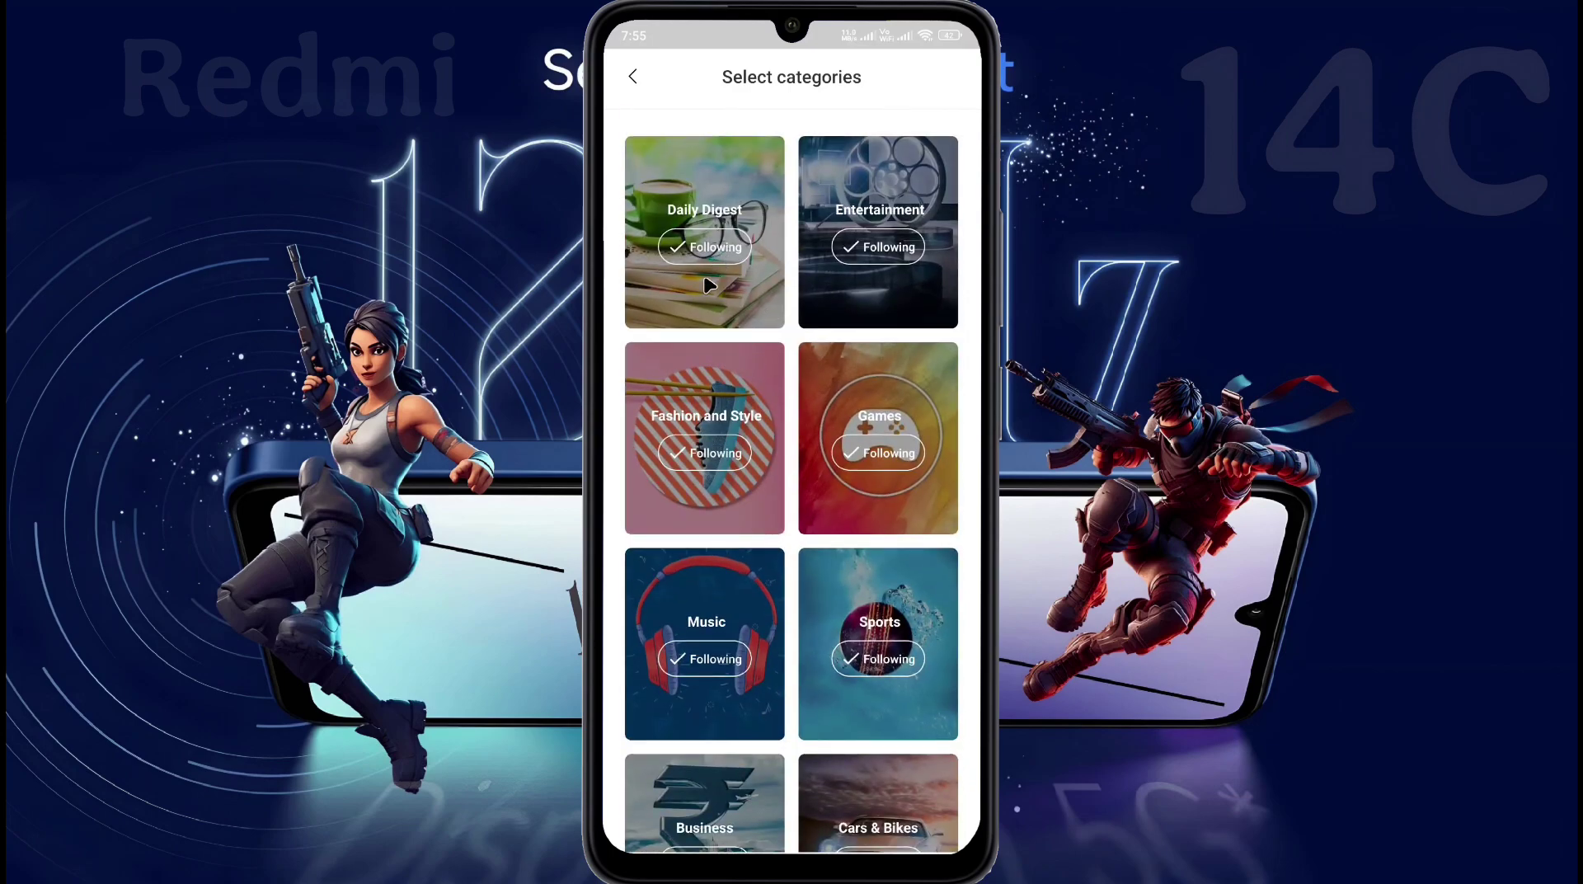
pyautogui.click(889, 668)
pyautogui.moveTo(866, 659); pyautogui.dragTo(858, 371)
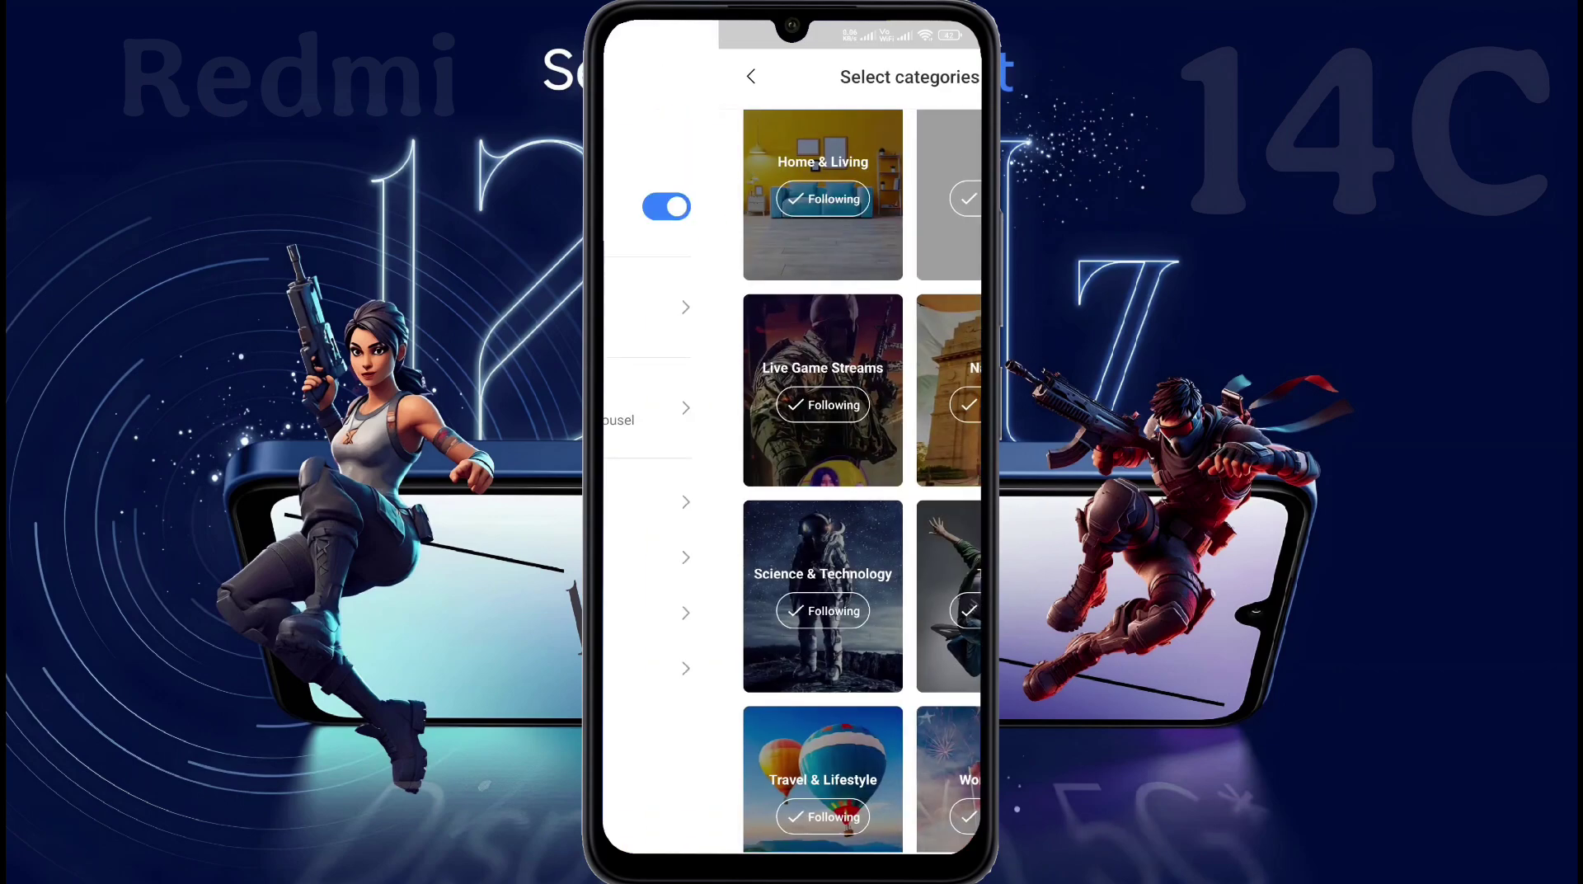
# Add the woman, bedside plant, living room, waterfall and red-chairs couple photos to Wallpaper Mix, and set the image frequency to every 2nd image.
pyautogui.click(720, 420)
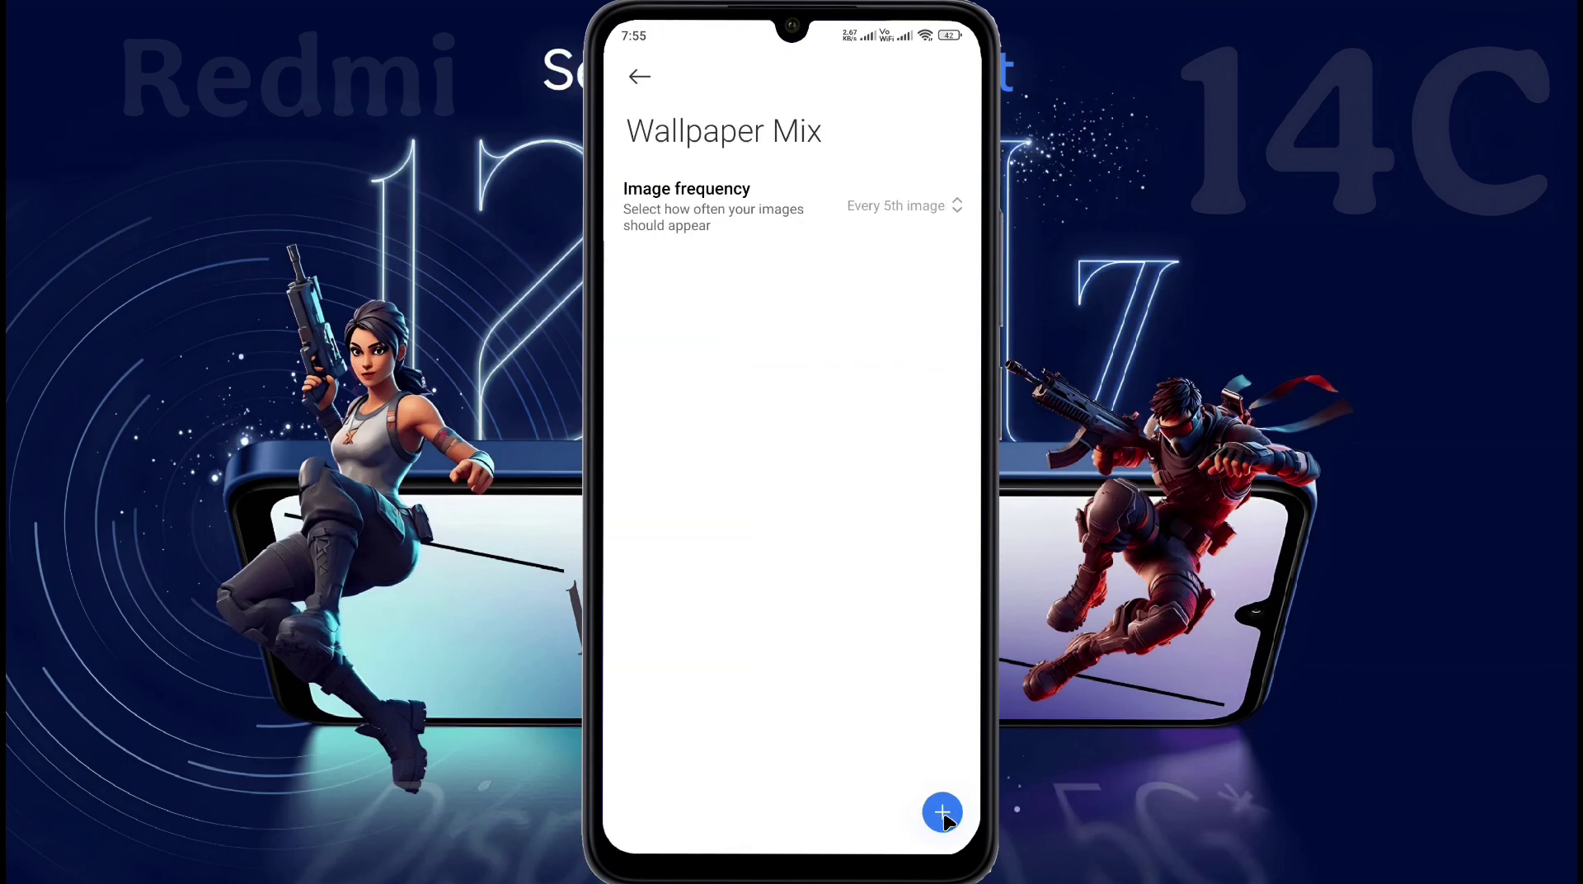
pyautogui.click(942, 813)
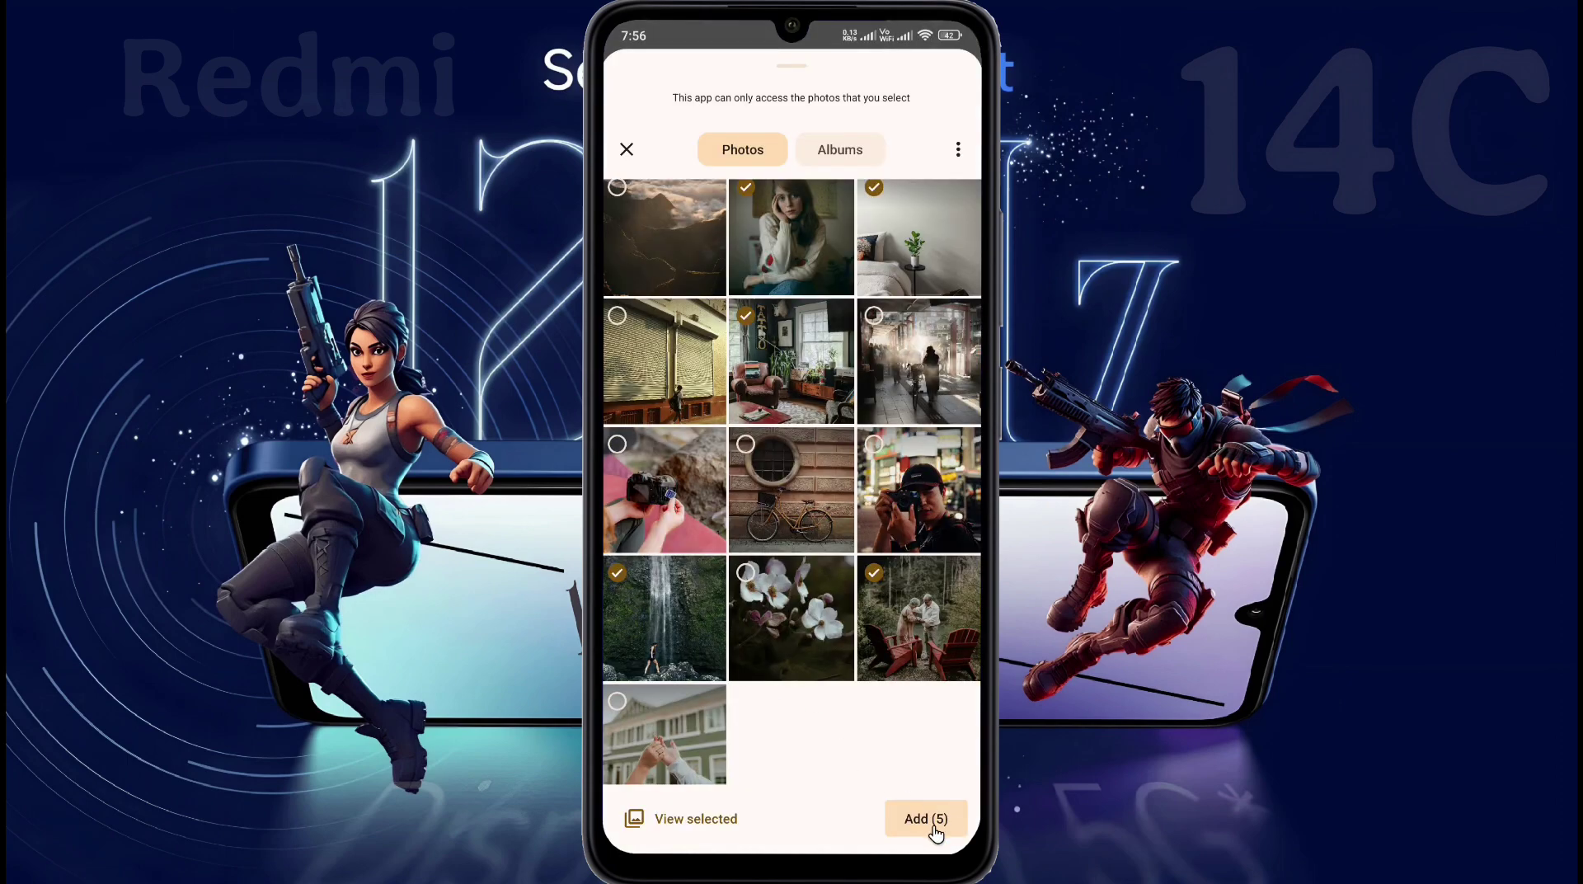
pyautogui.click(925, 819)
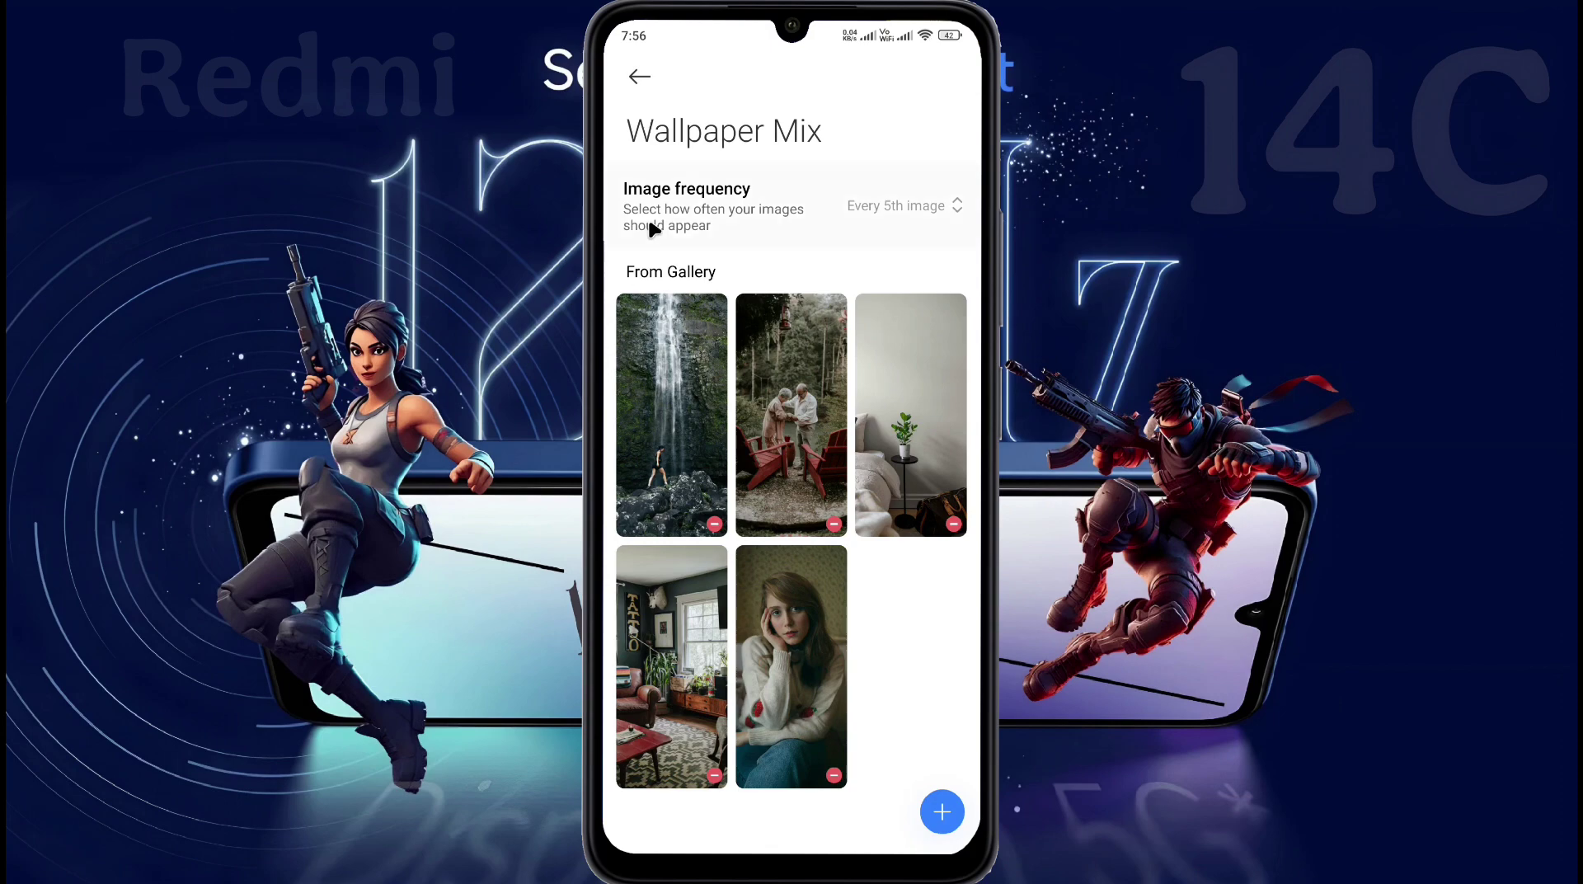
pyautogui.click(786, 219)
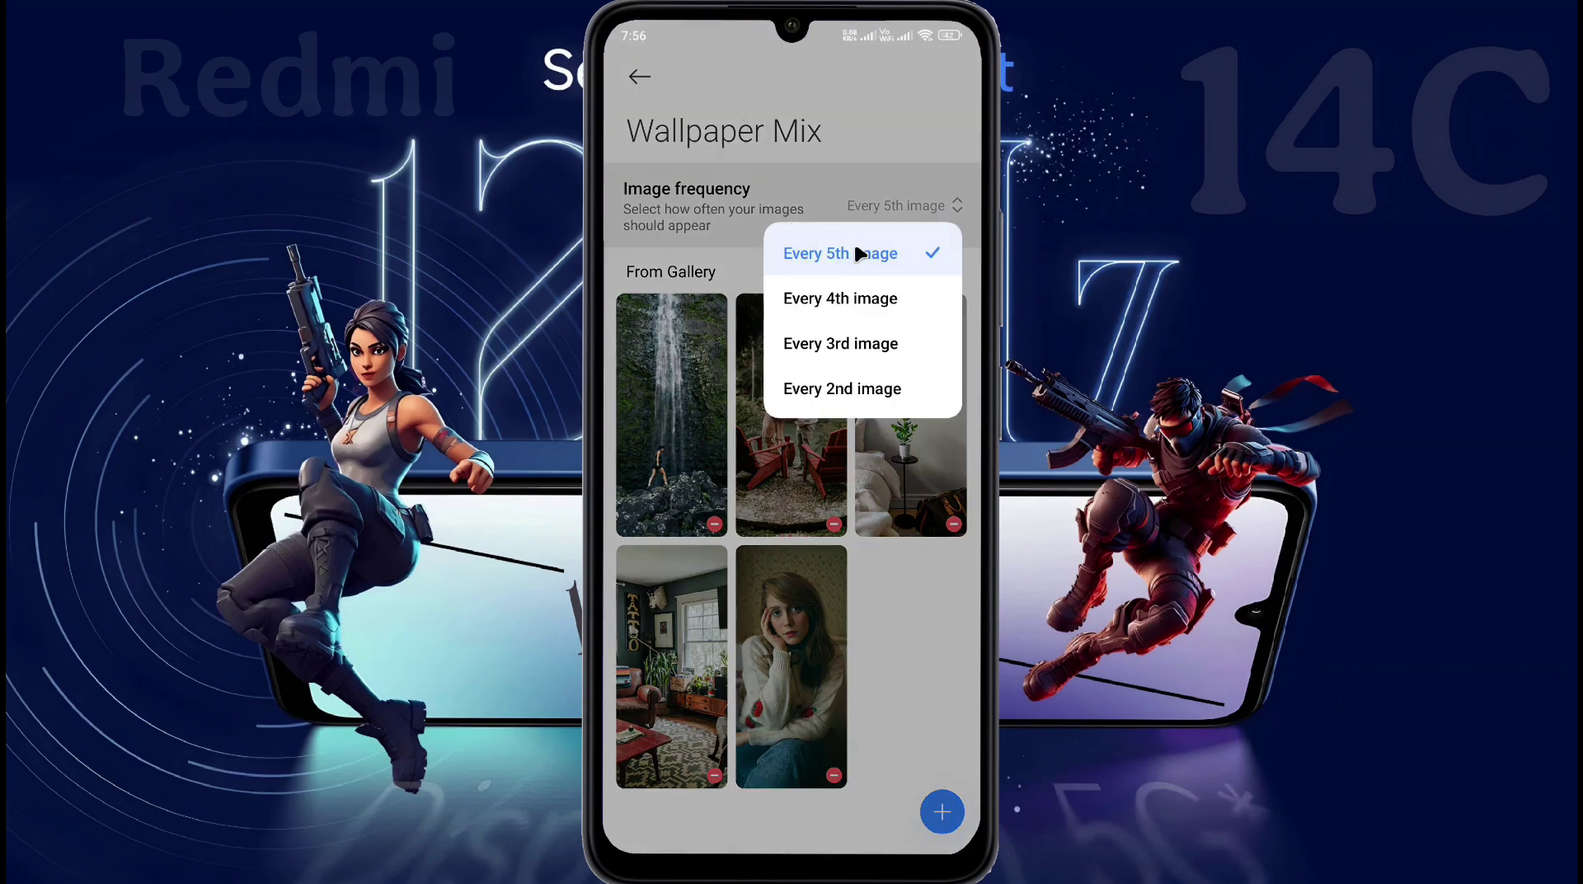
pyautogui.click(828, 391)
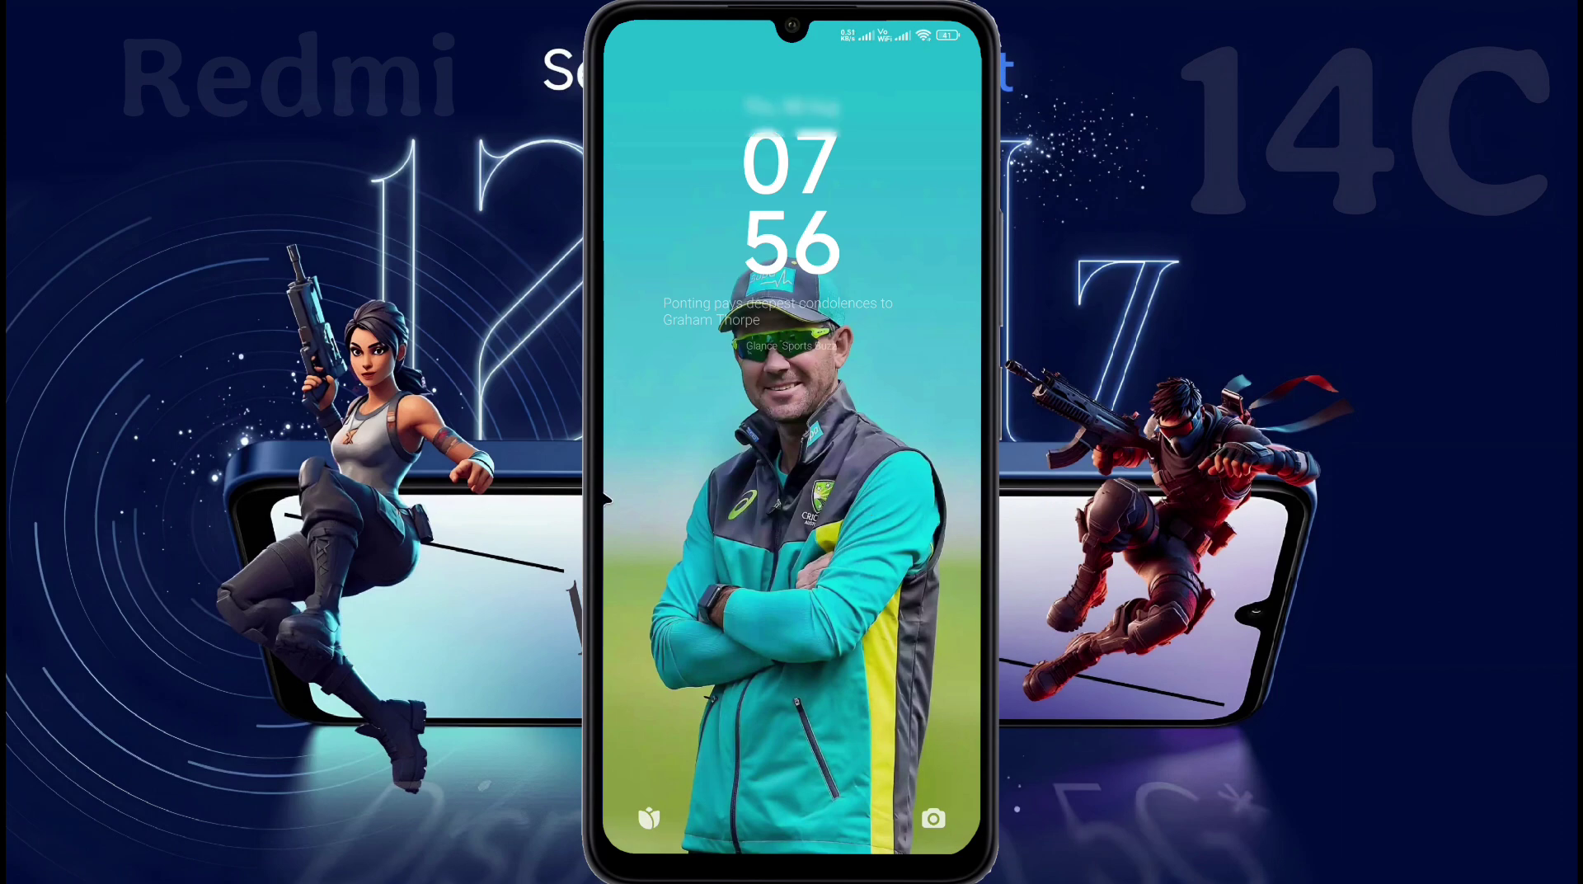
# Open Glance from the lock screen and browse its Videos and Games sections.
pyautogui.moveTo(630, 514); pyautogui.dragTo(771, 514)
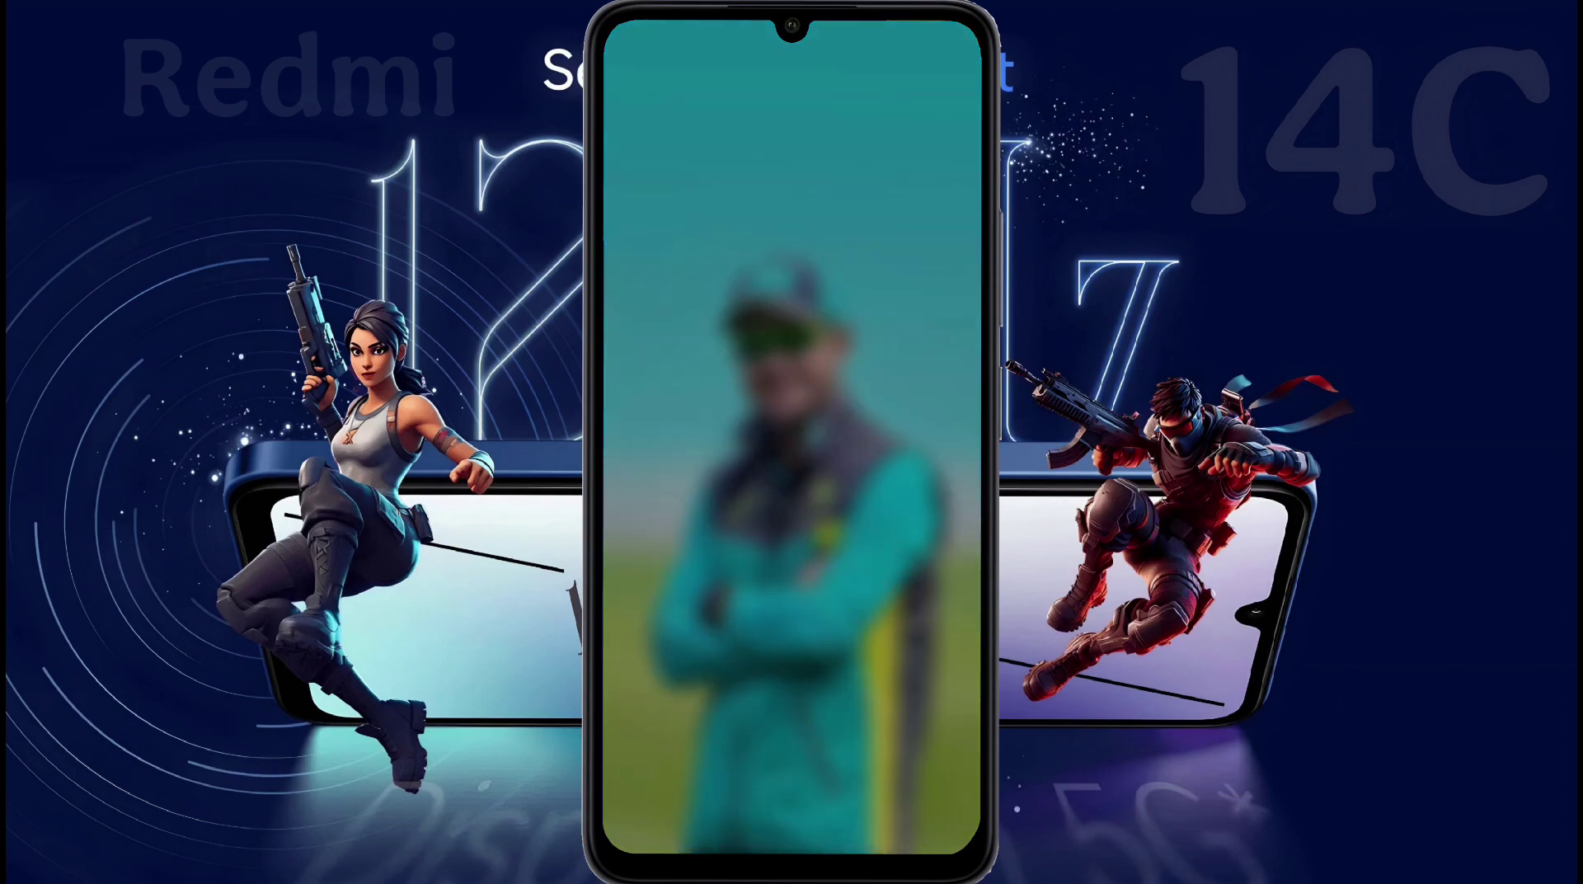
pyautogui.click(759, 820)
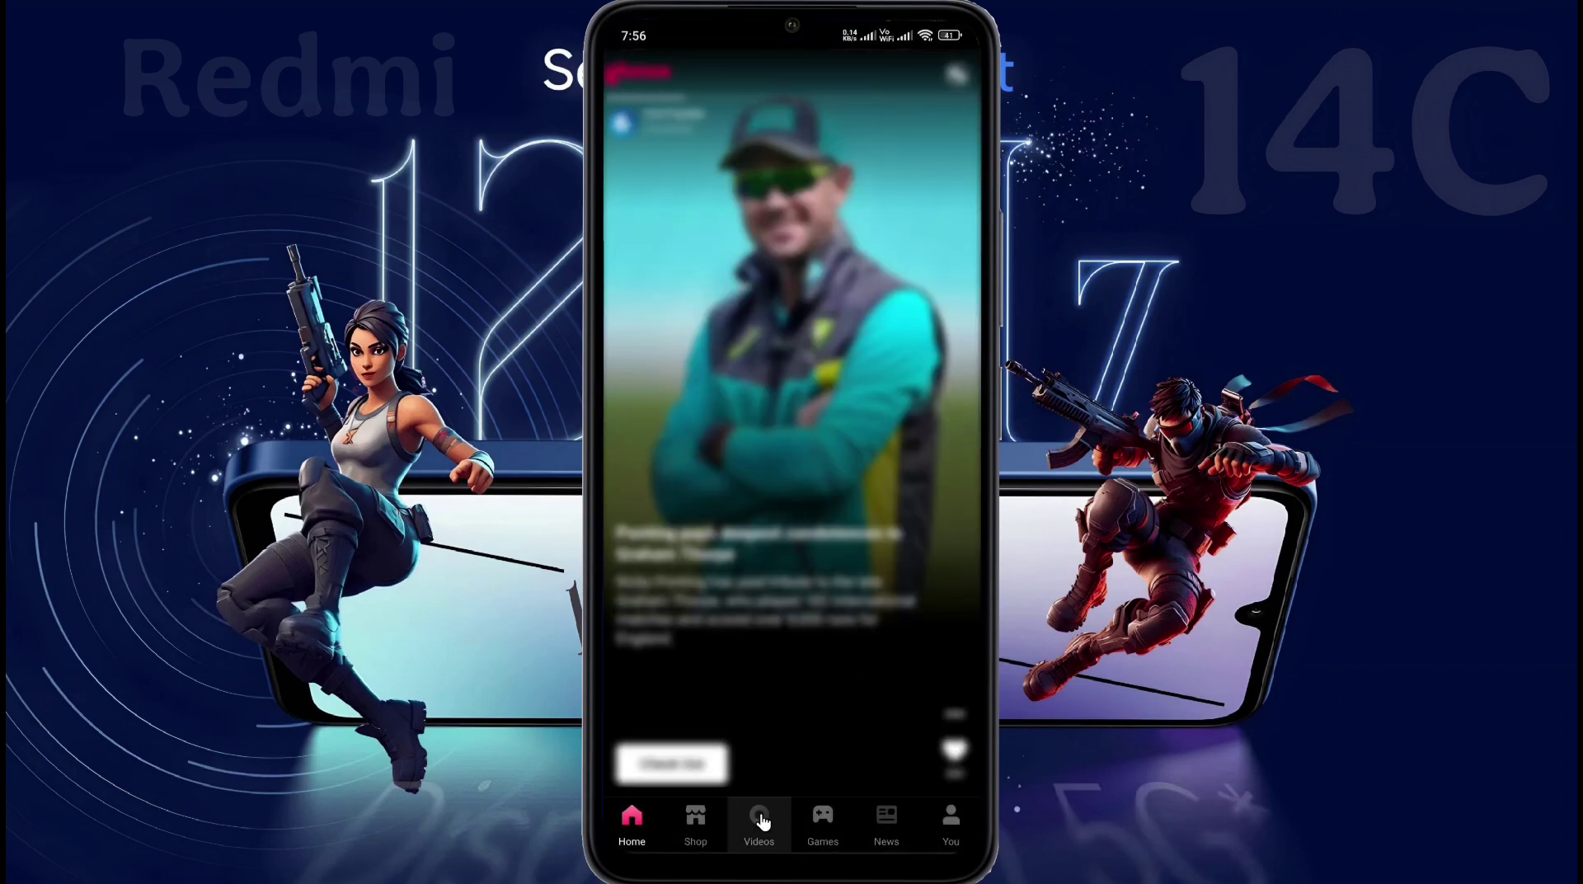
pyautogui.scroll(-5, 792, 412)
pyautogui.scroll(-5, 791, 412)
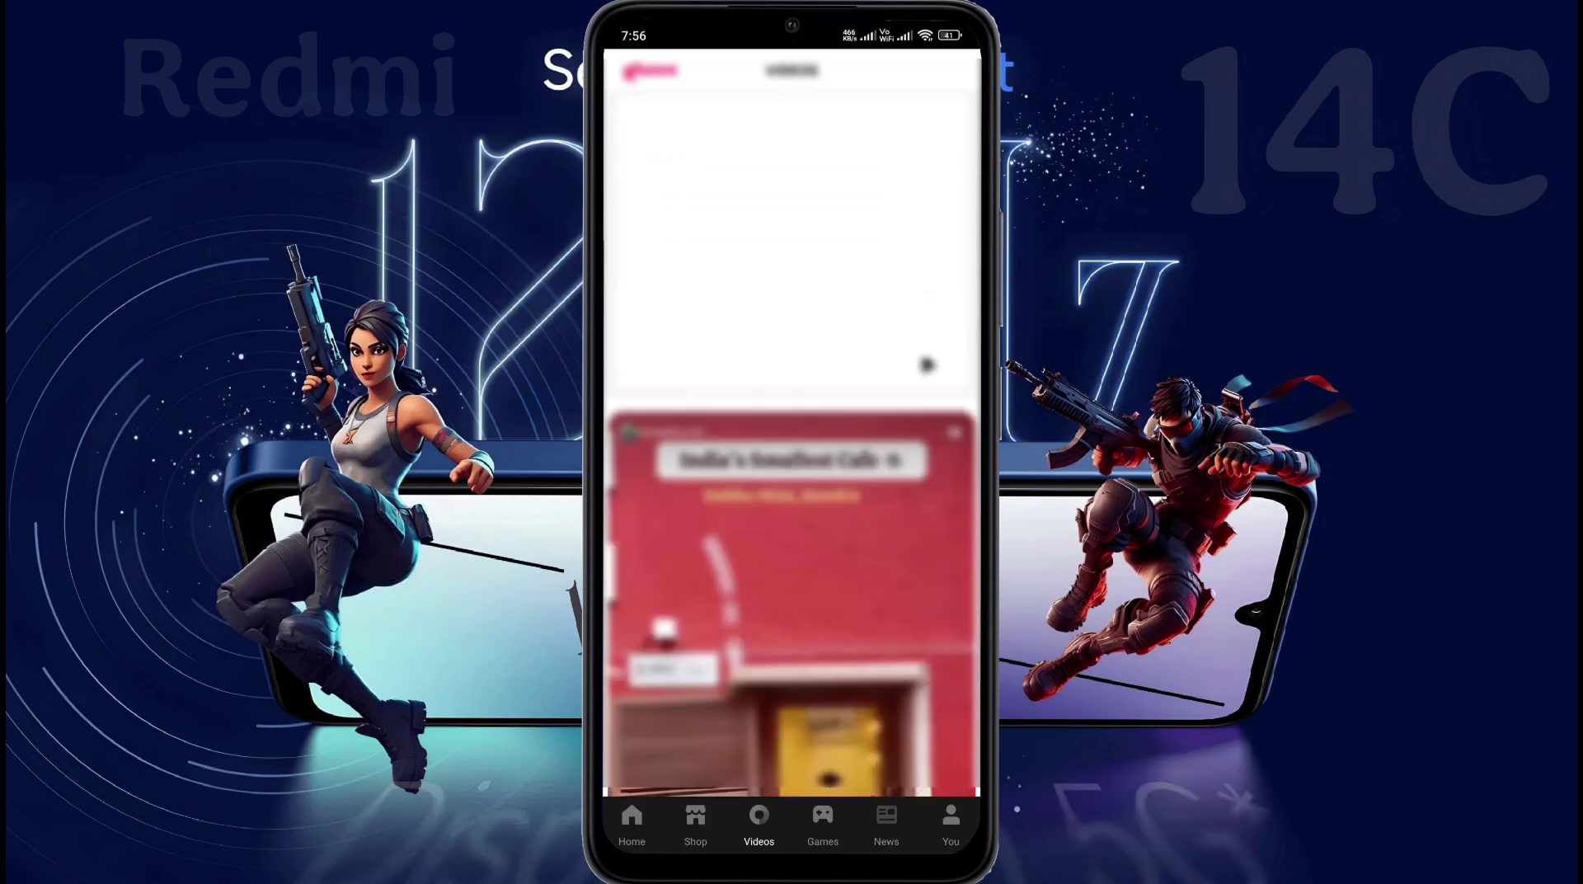
pyautogui.click(823, 820)
pyautogui.scroll(-10, 791, 412)
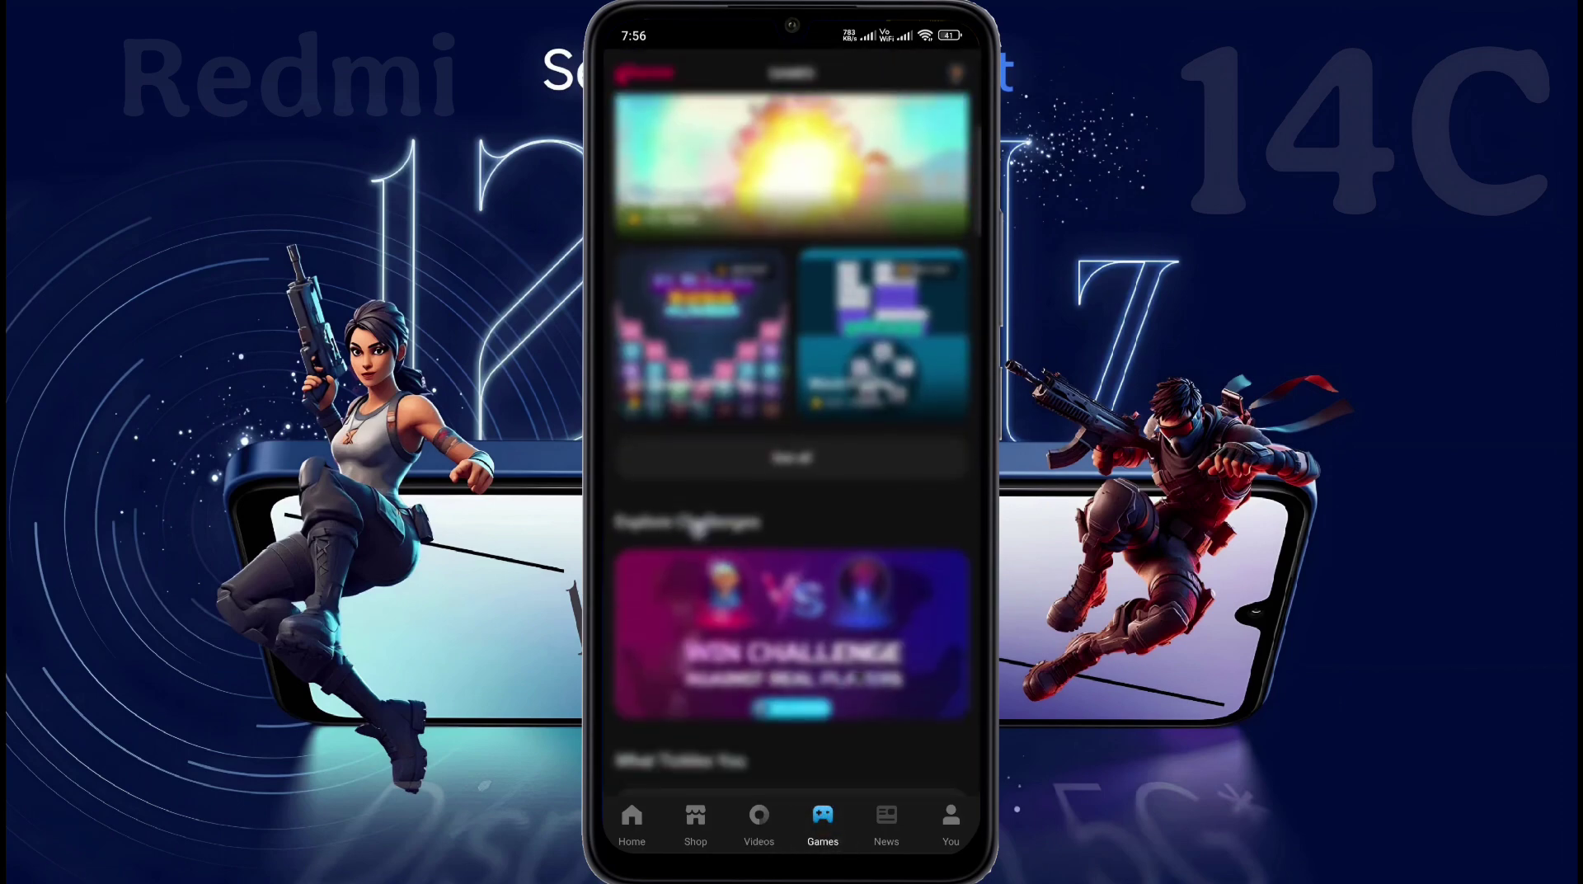
pyautogui.scroll(8, 791, 412)
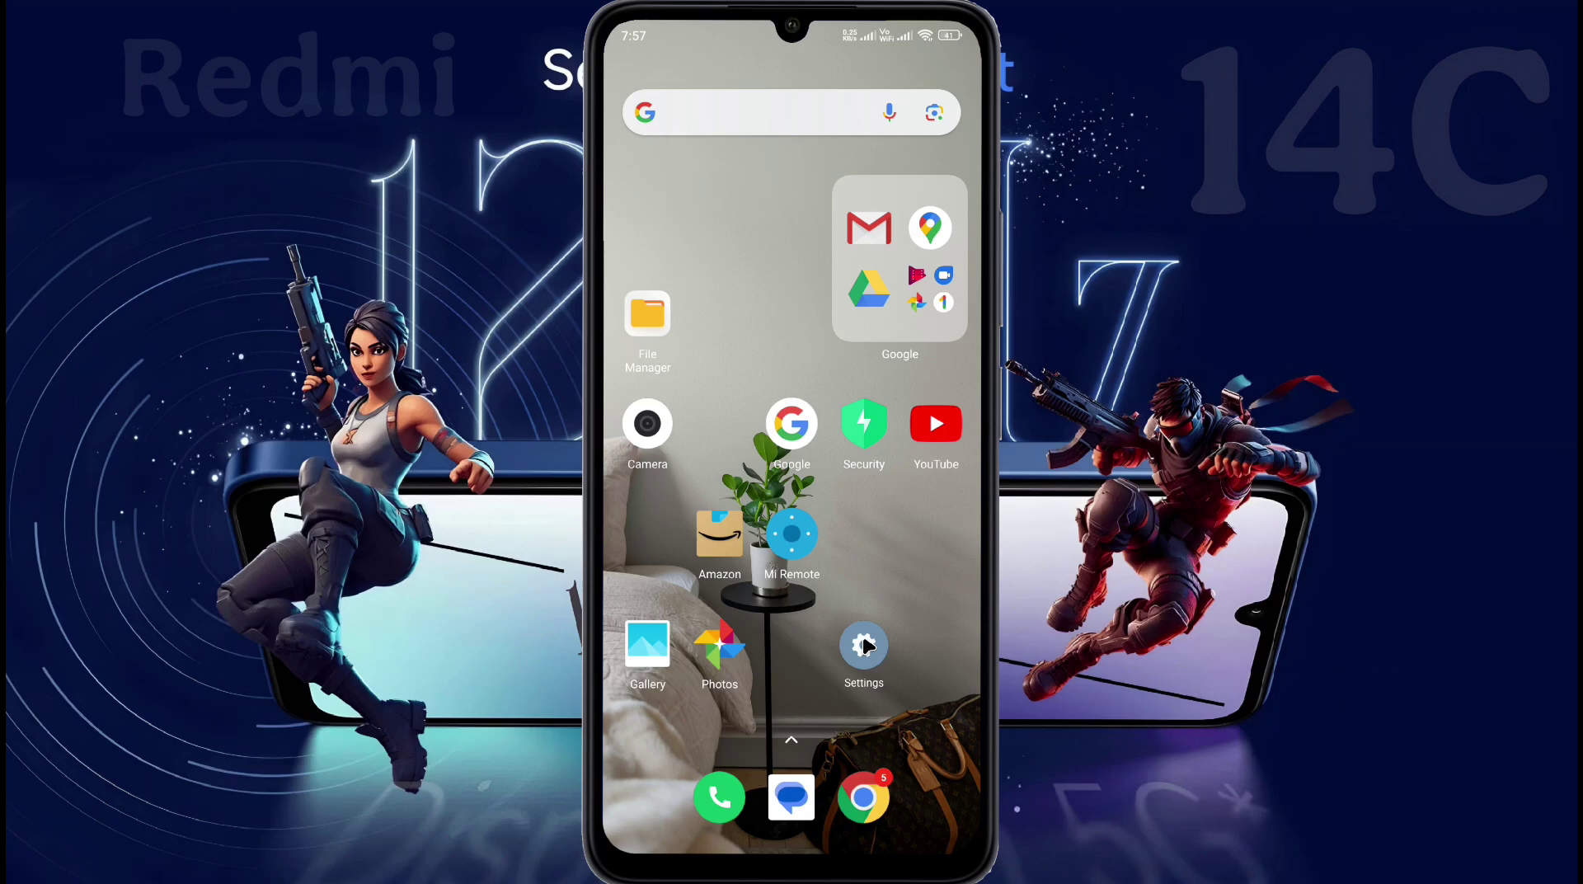
# Turn off Glance for Mi in the phone's Lock screen settings, giving "Uses too much battery" as the reason.
pyautogui.click(863, 644)
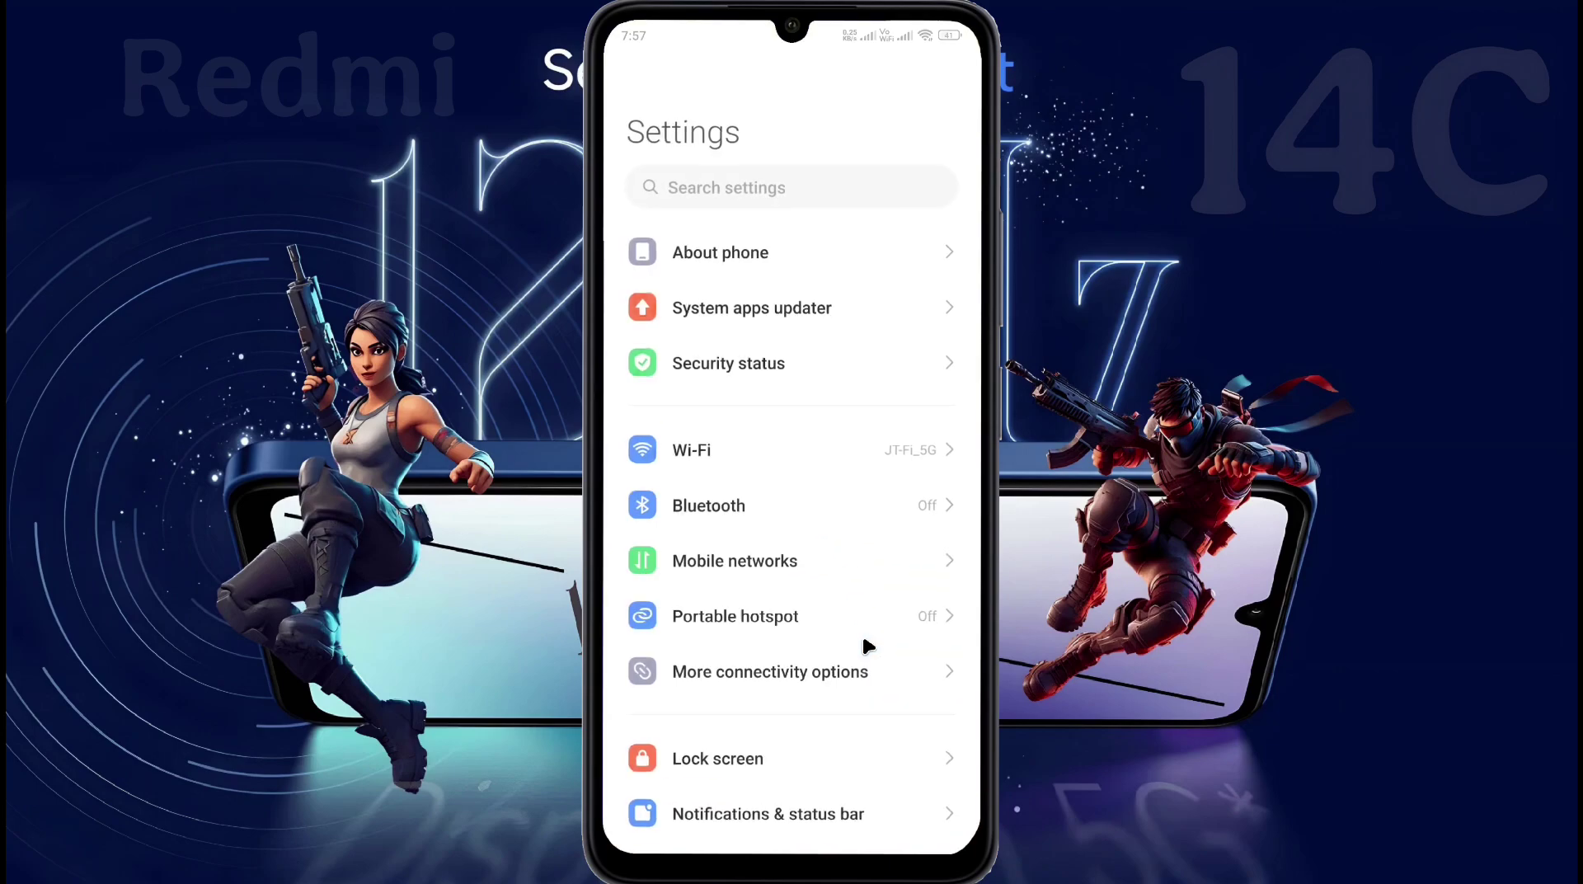
pyautogui.click(811, 766)
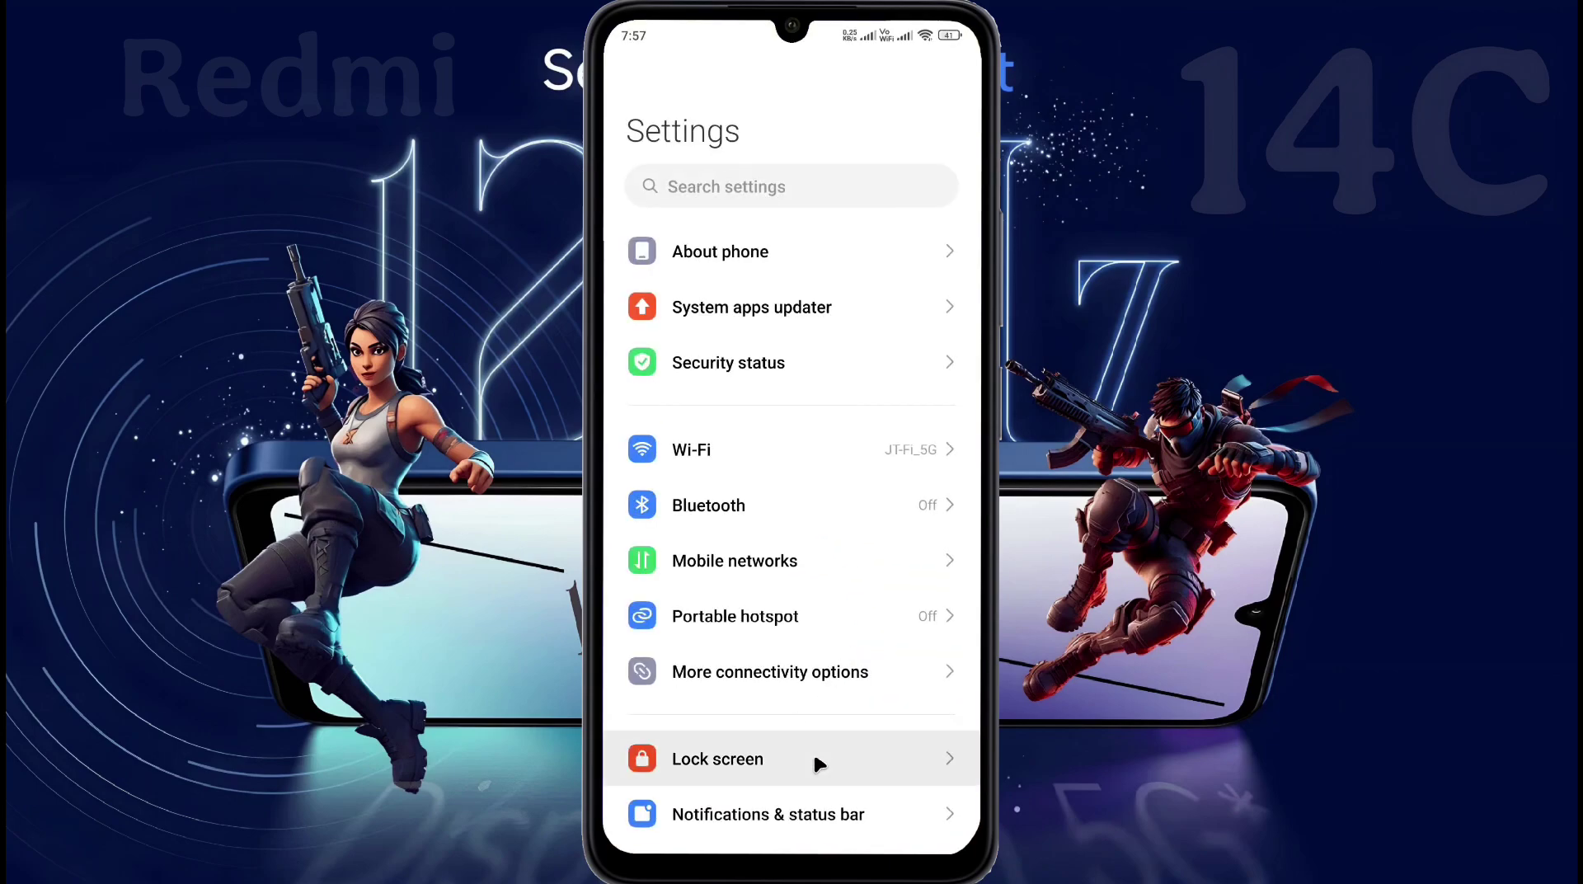
pyautogui.click(767, 557)
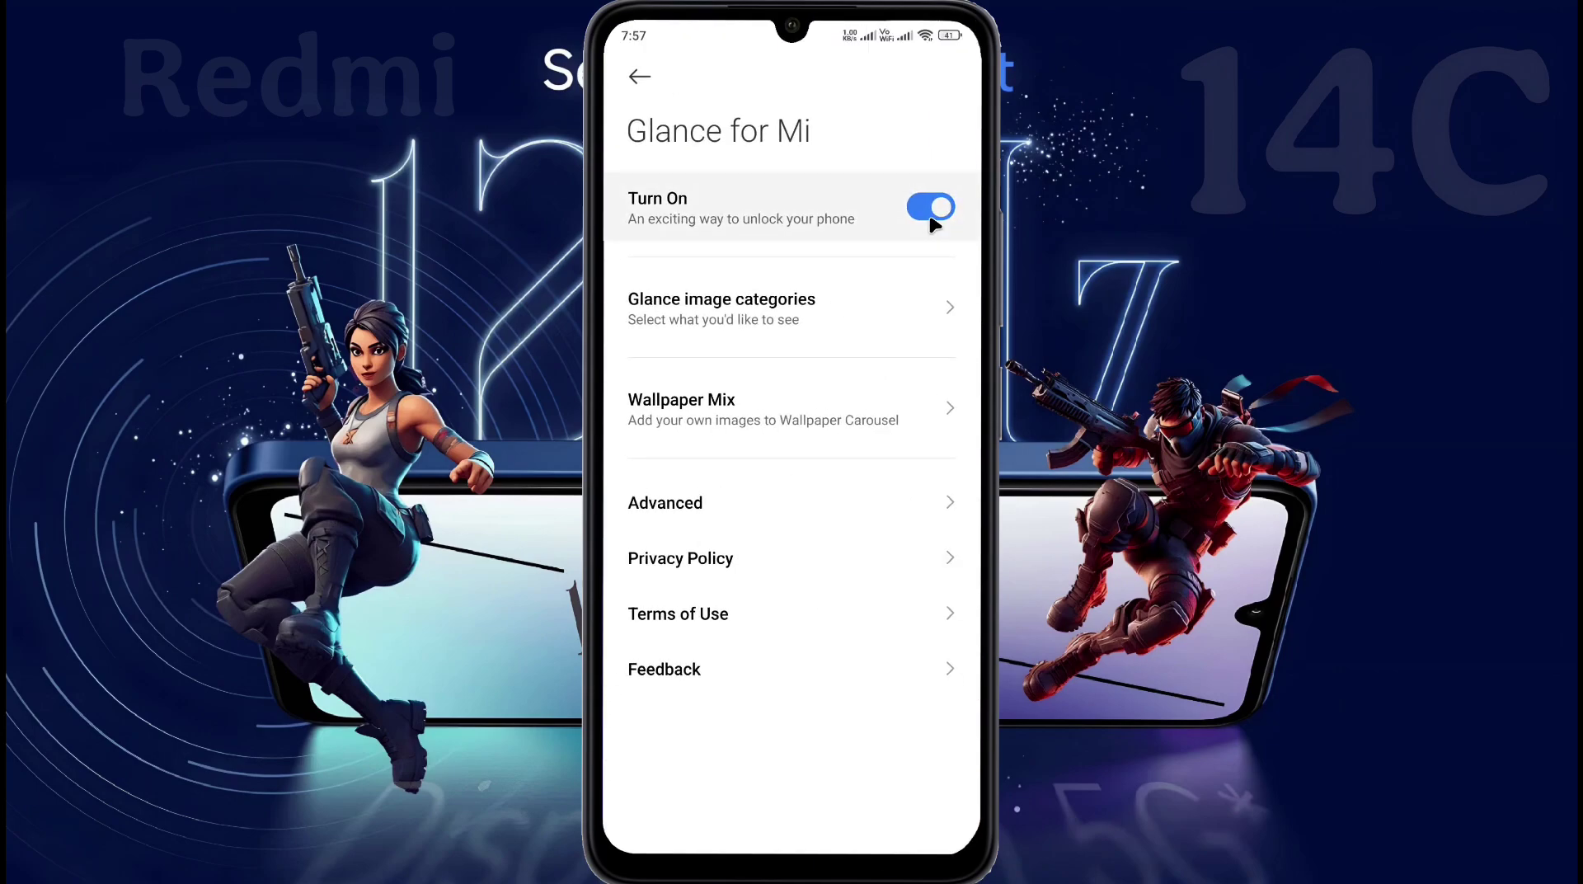
pyautogui.click(929, 206)
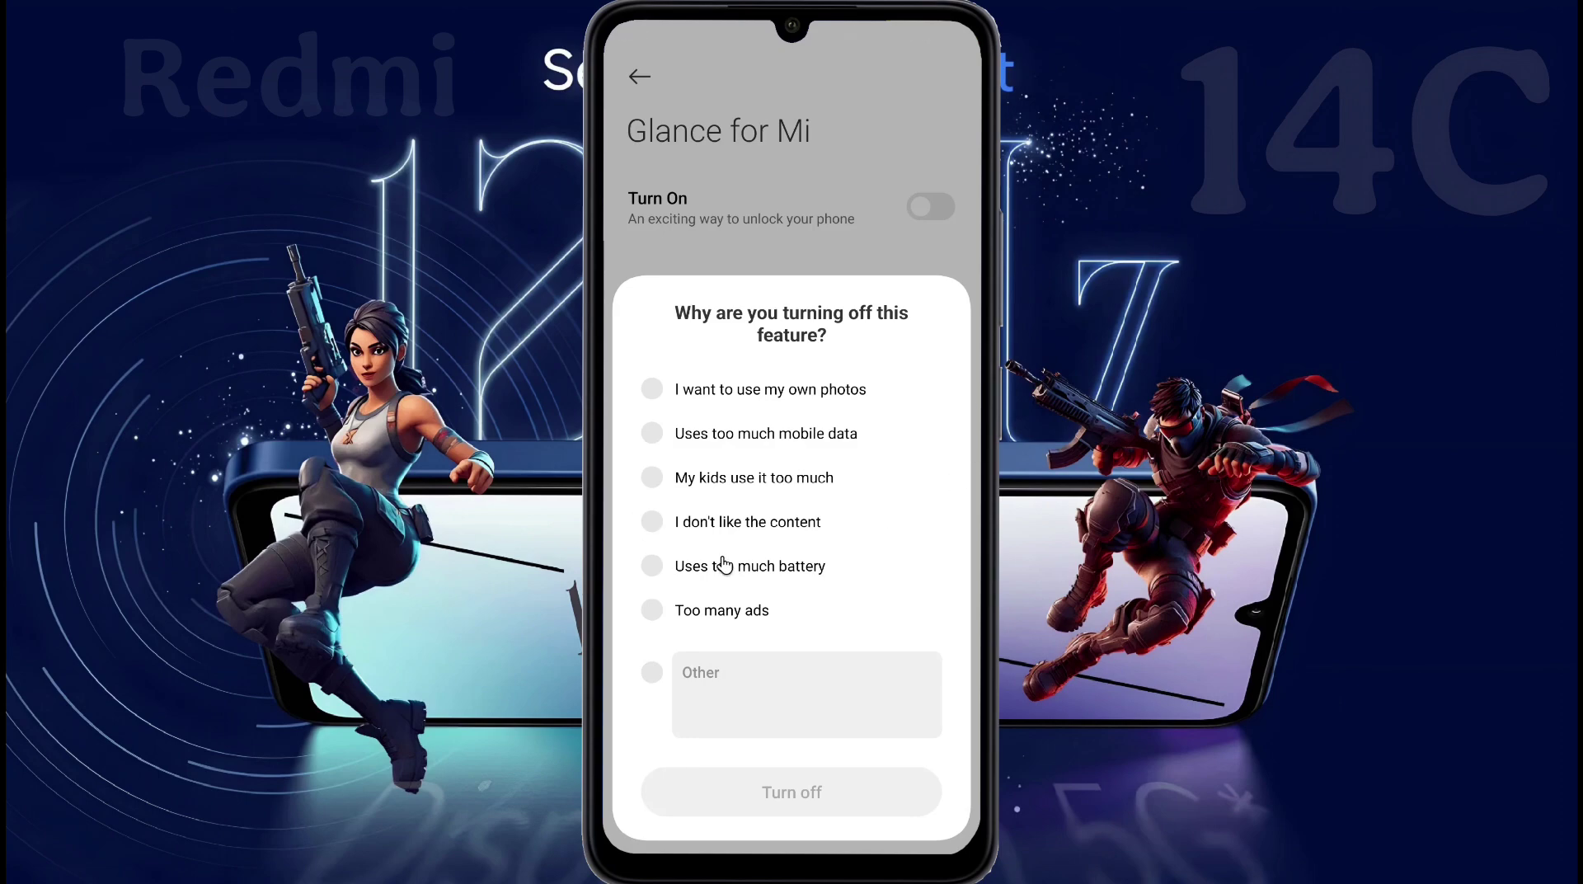
pyautogui.click(723, 564)
pyautogui.click(847, 791)
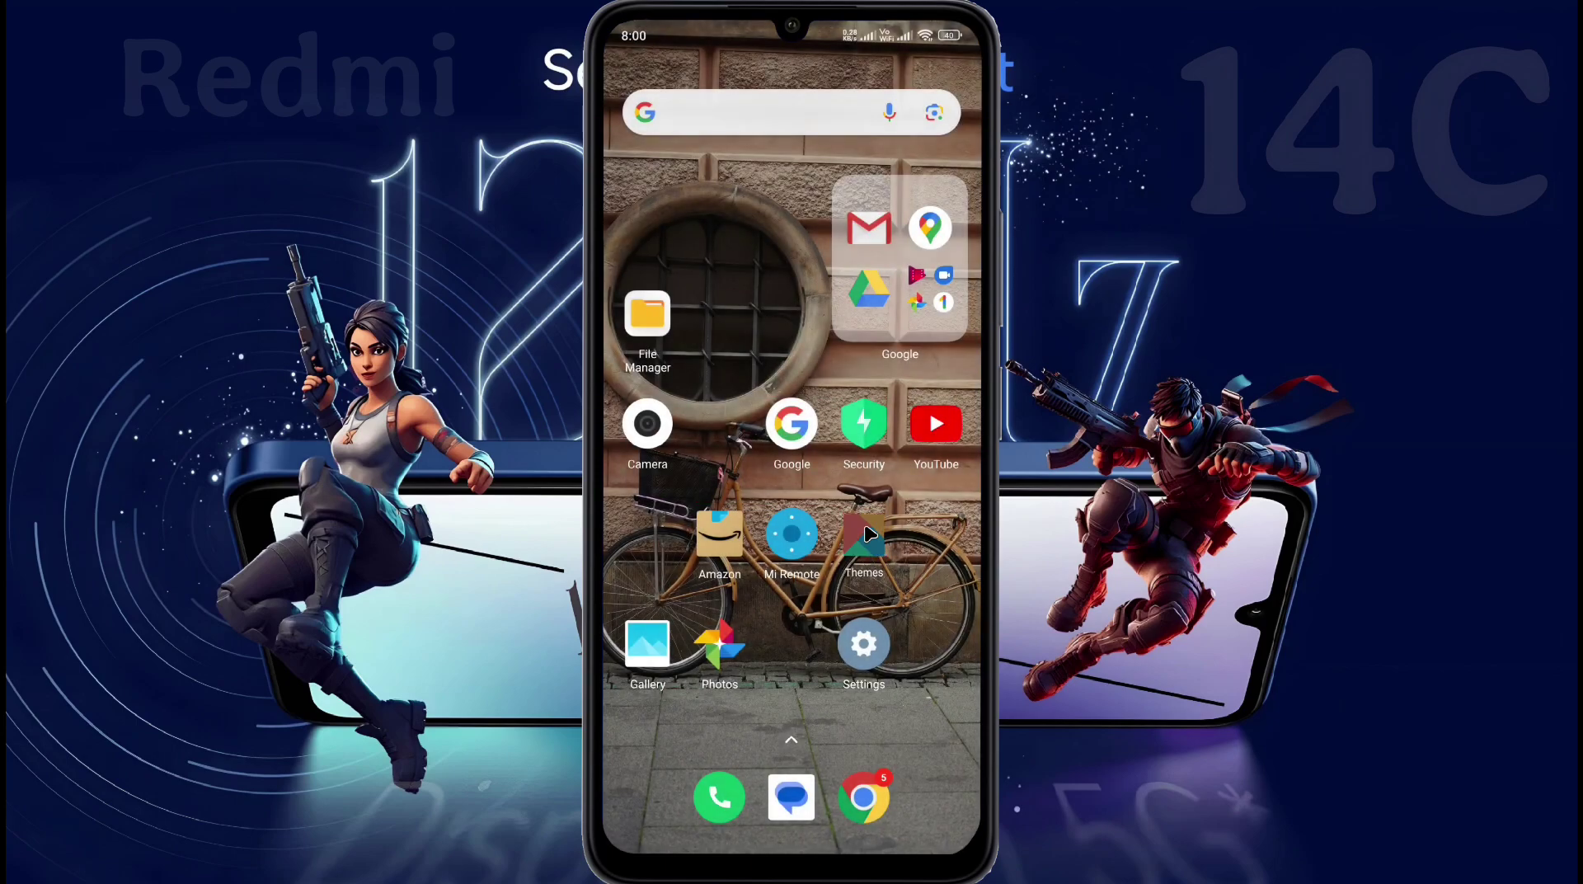
# Switch to the Themes app and open the Beach collection with the thatched pier hut from its wallpapers.
pyautogui.click(866, 536)
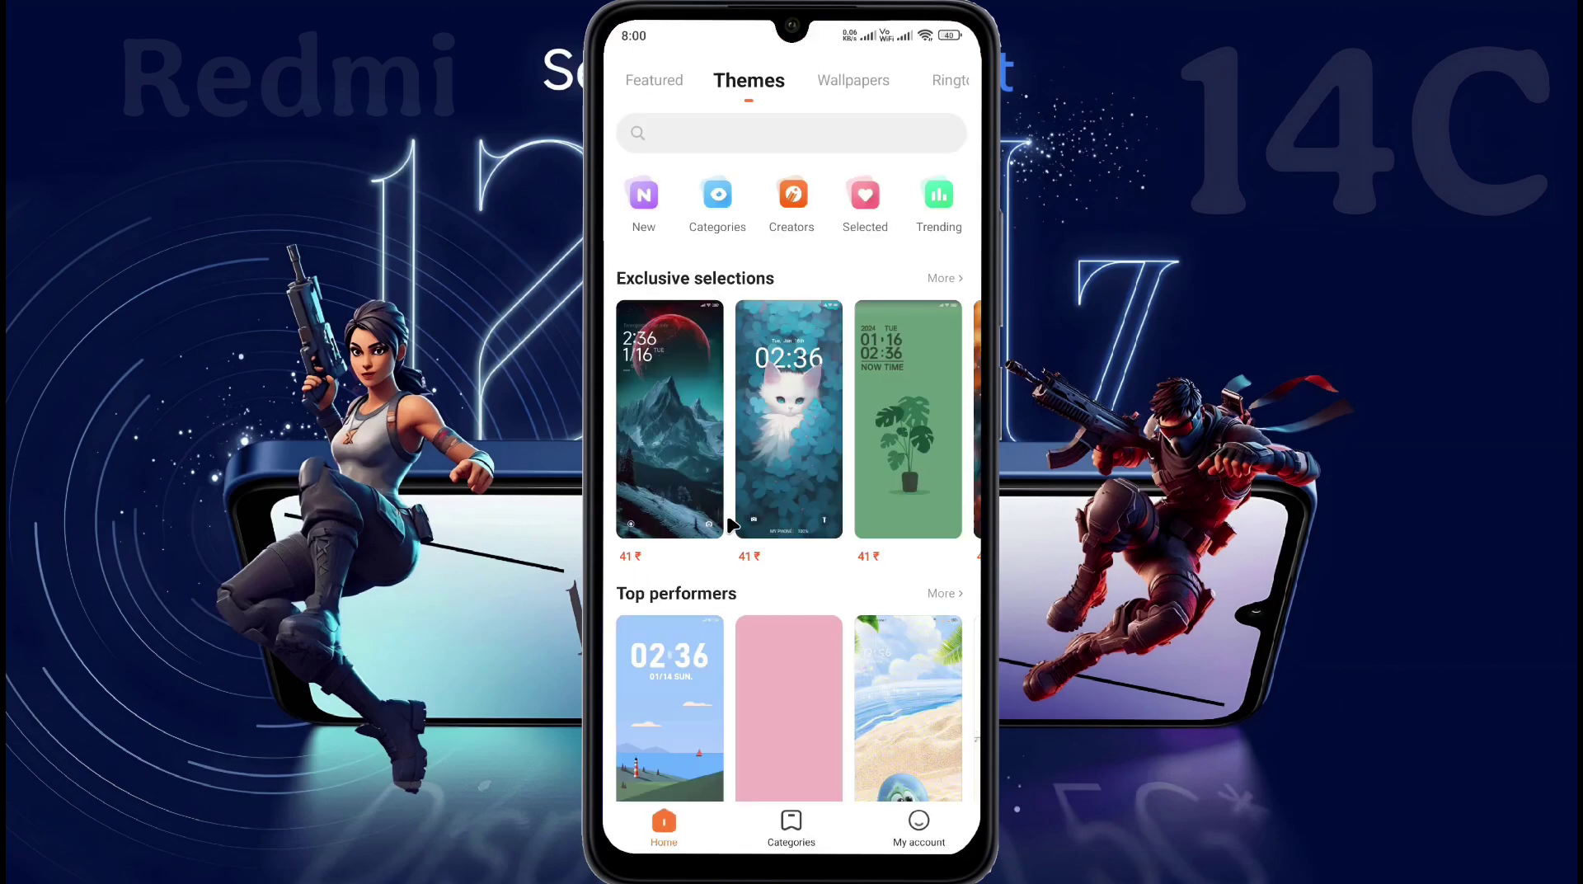
pyautogui.click(858, 80)
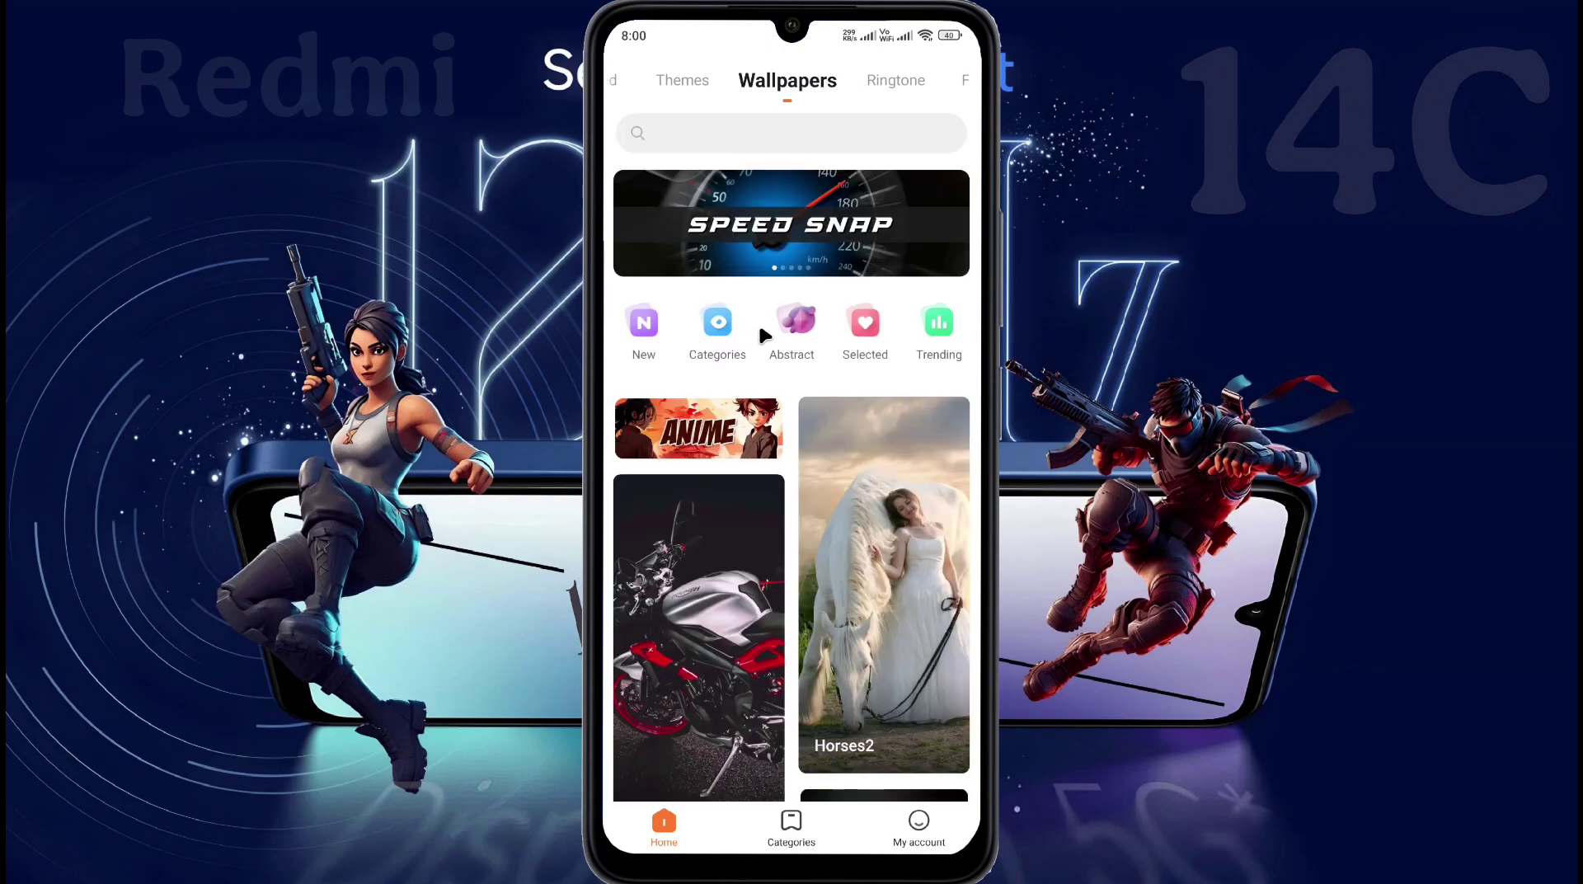
pyautogui.scroll(-2, 757, 331)
pyautogui.scroll(-5, 757, 331)
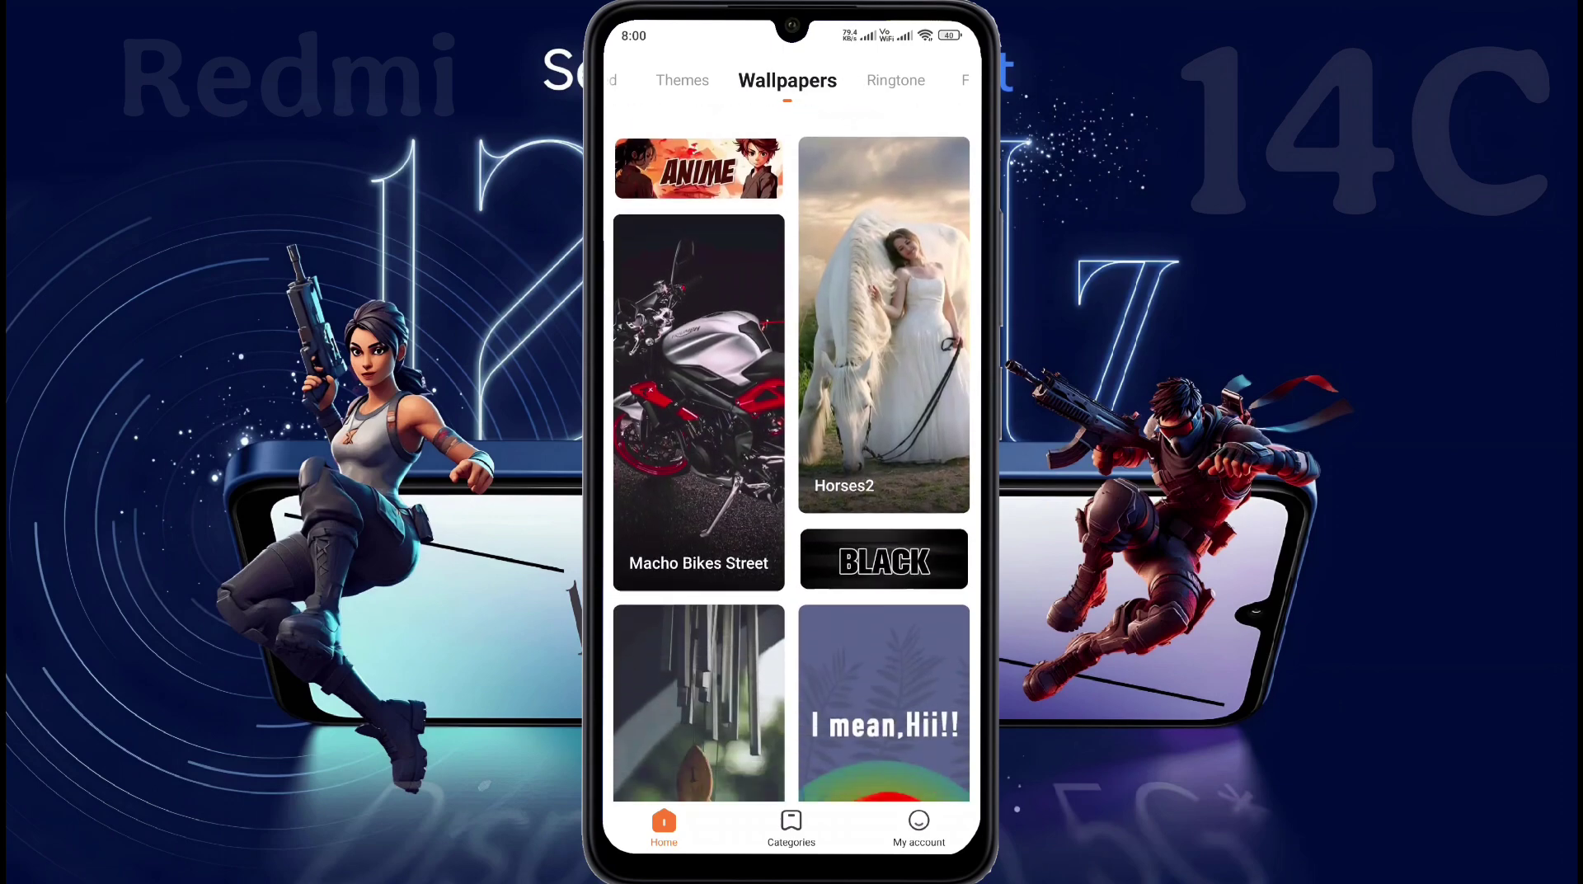
pyautogui.scroll(-5, 791, 453)
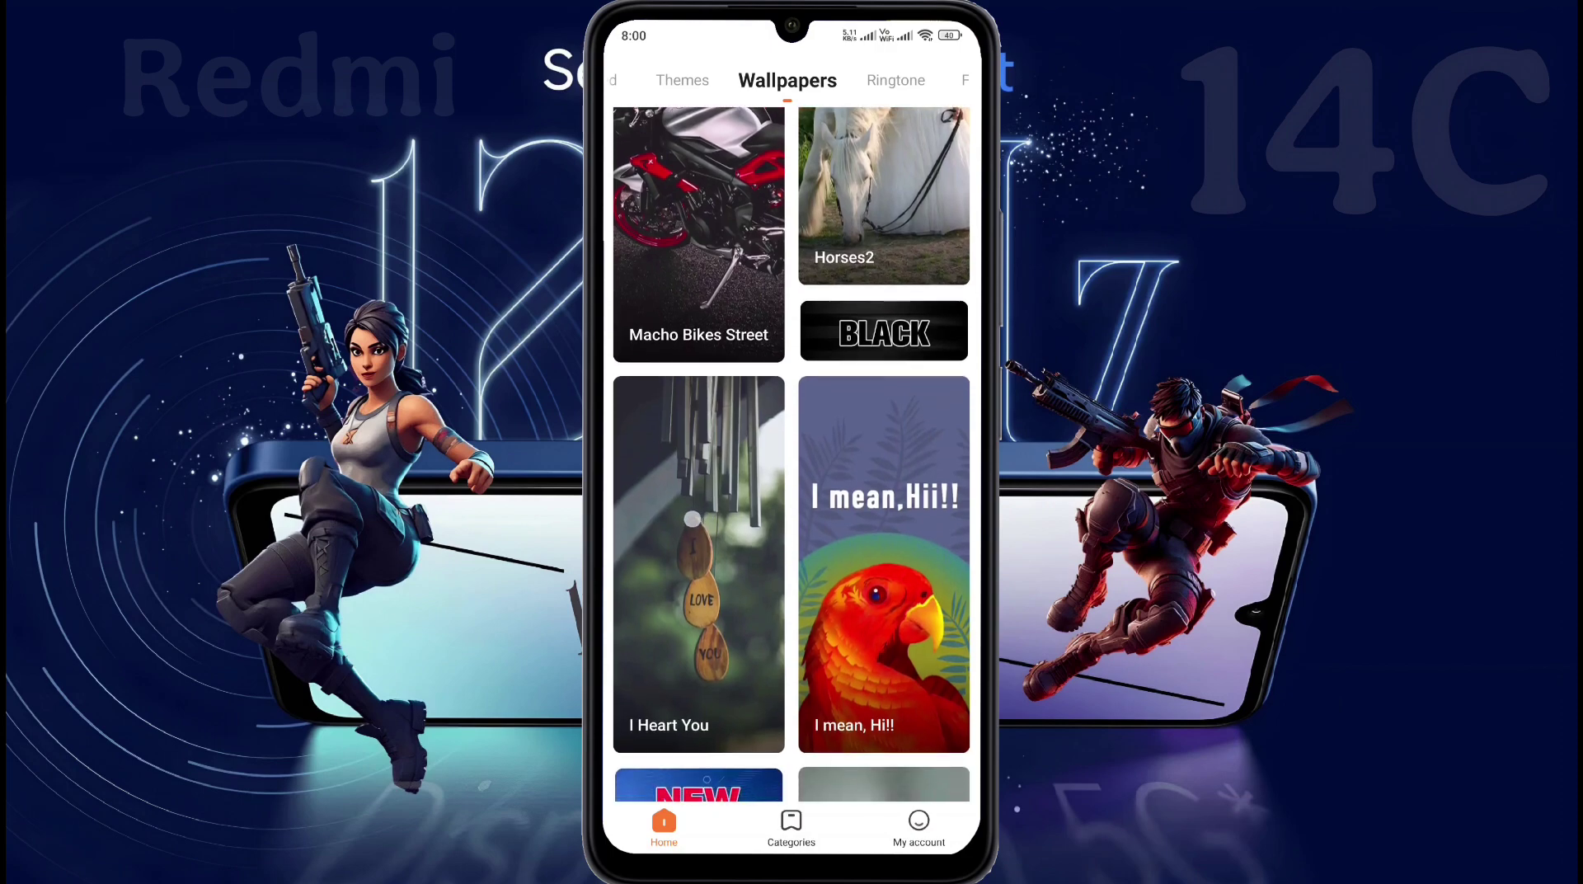
pyautogui.scroll(-8, 792, 454)
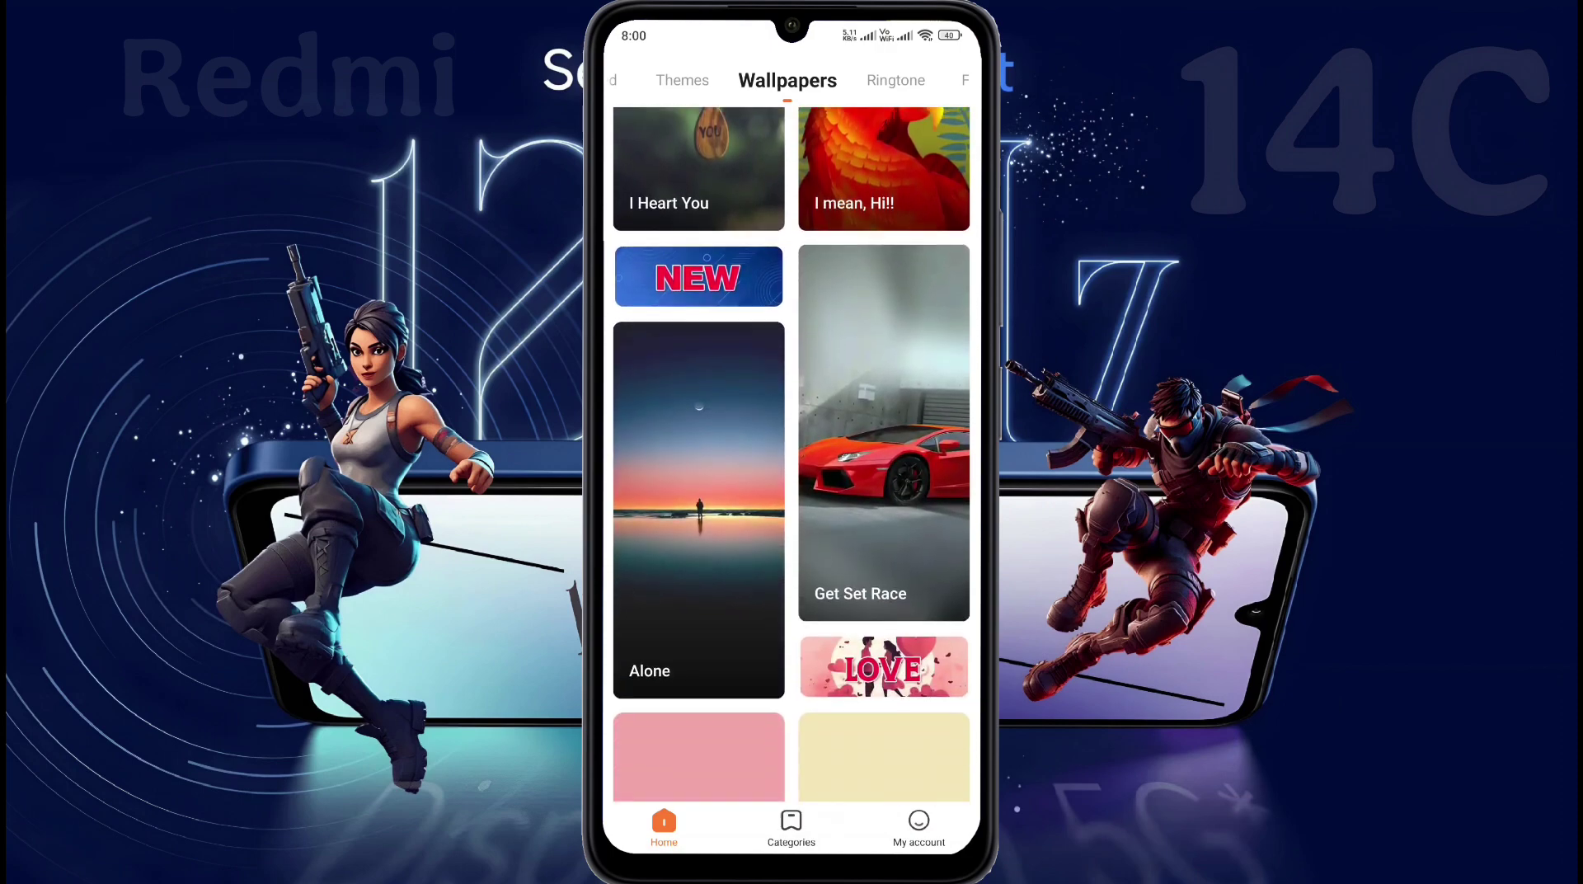
pyautogui.scroll(-8, 791, 454)
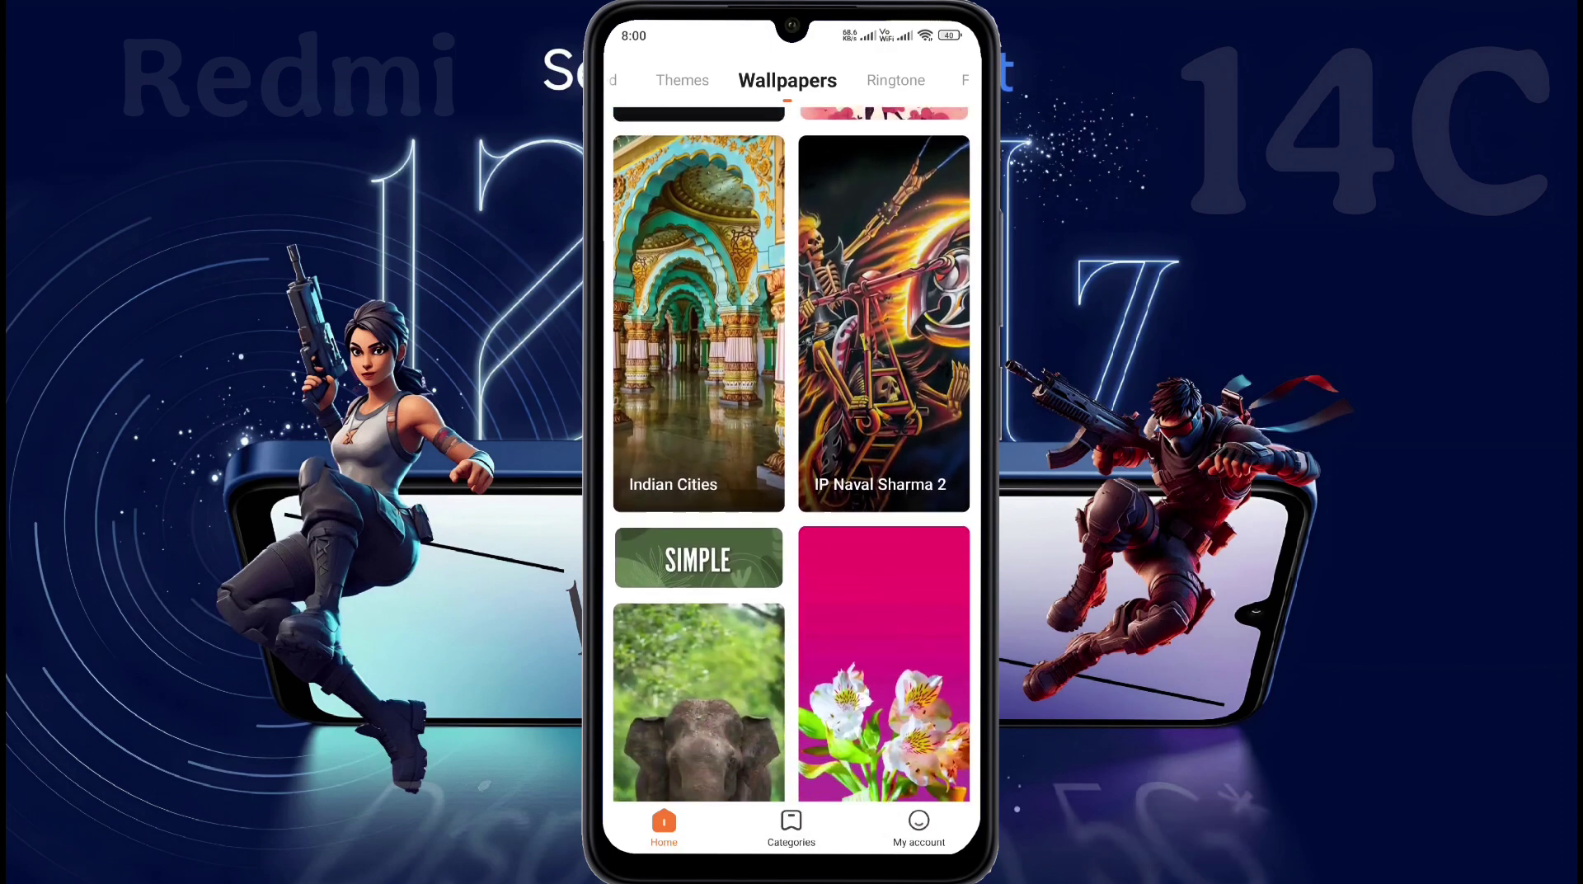
pyautogui.scroll(-6, 792, 453)
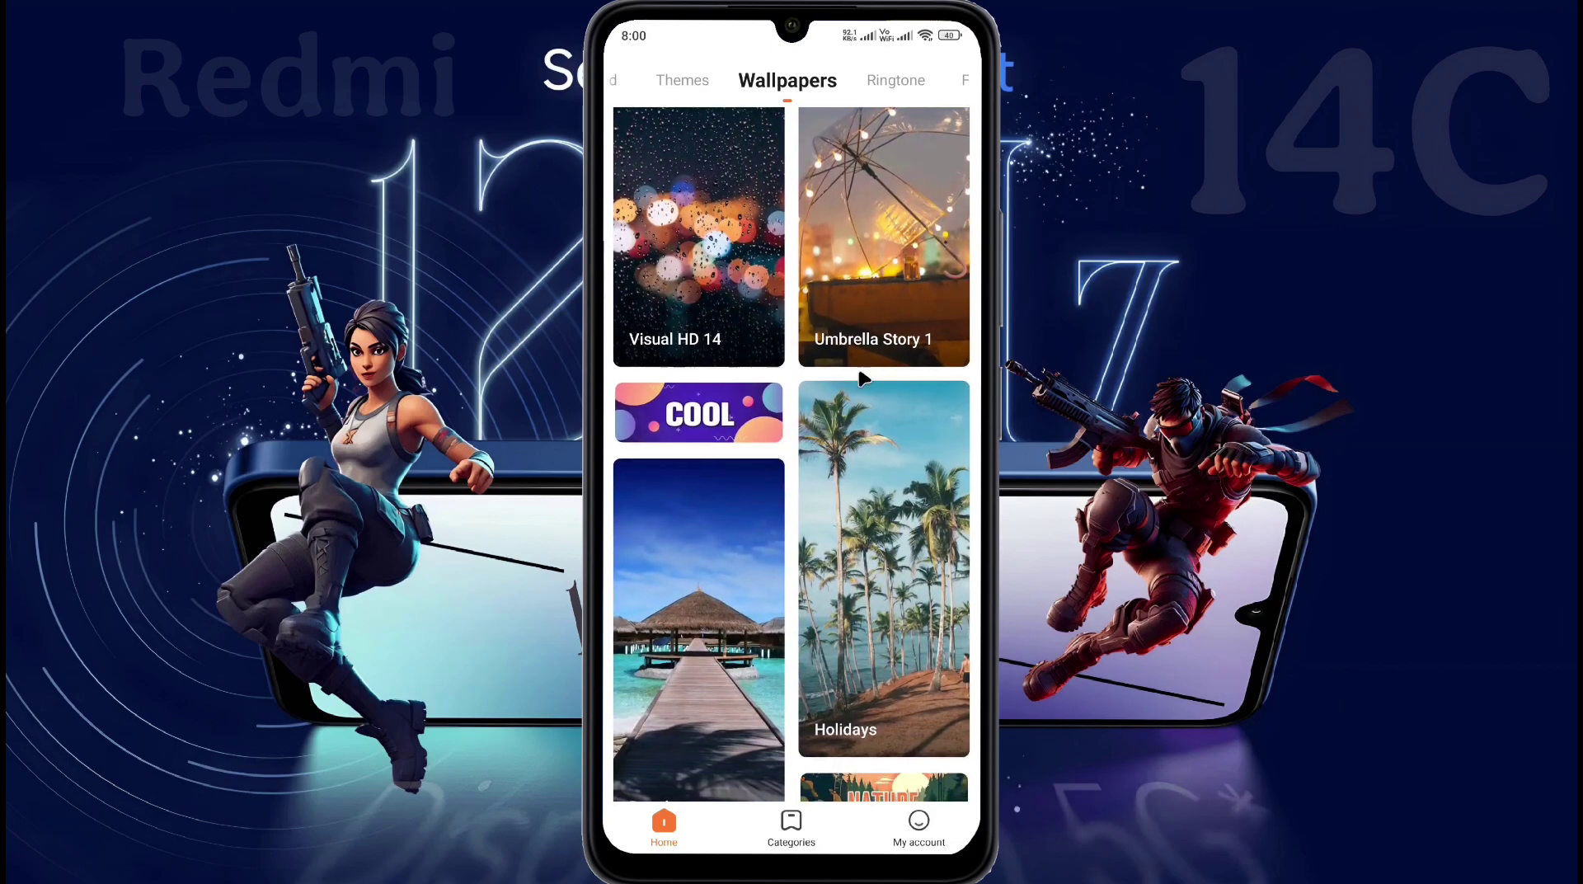
pyautogui.click(681, 569)
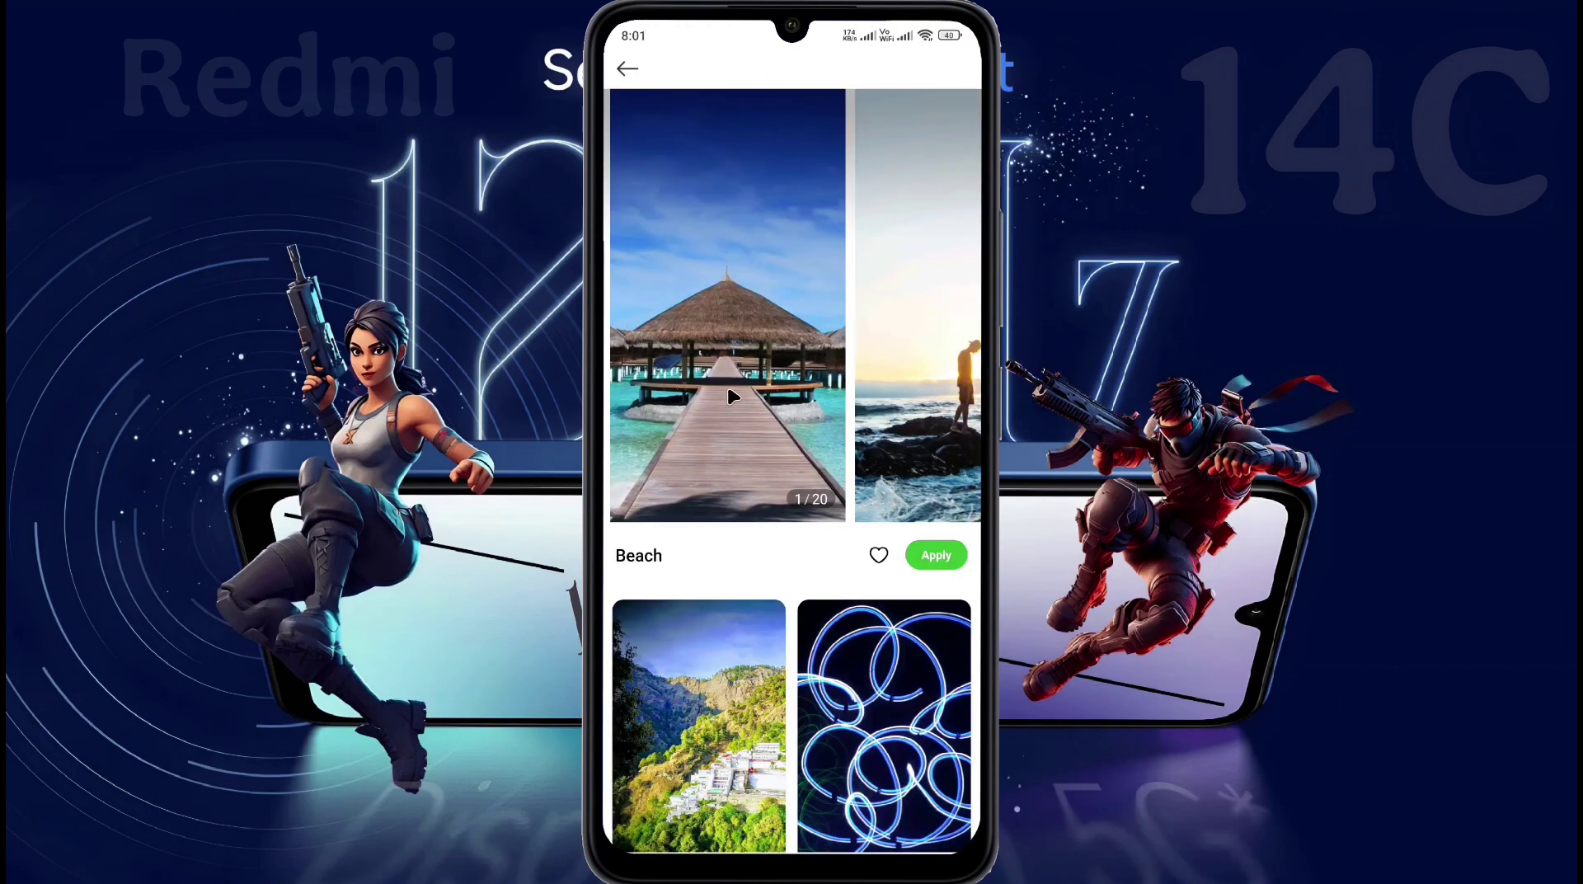
# Apply the second Beach wallpaper, the person standing on sea rocks, to both the lock screen and home screen.
pyautogui.moveTo(746, 483); pyautogui.dragTo(627, 487)
pyautogui.click(940, 558)
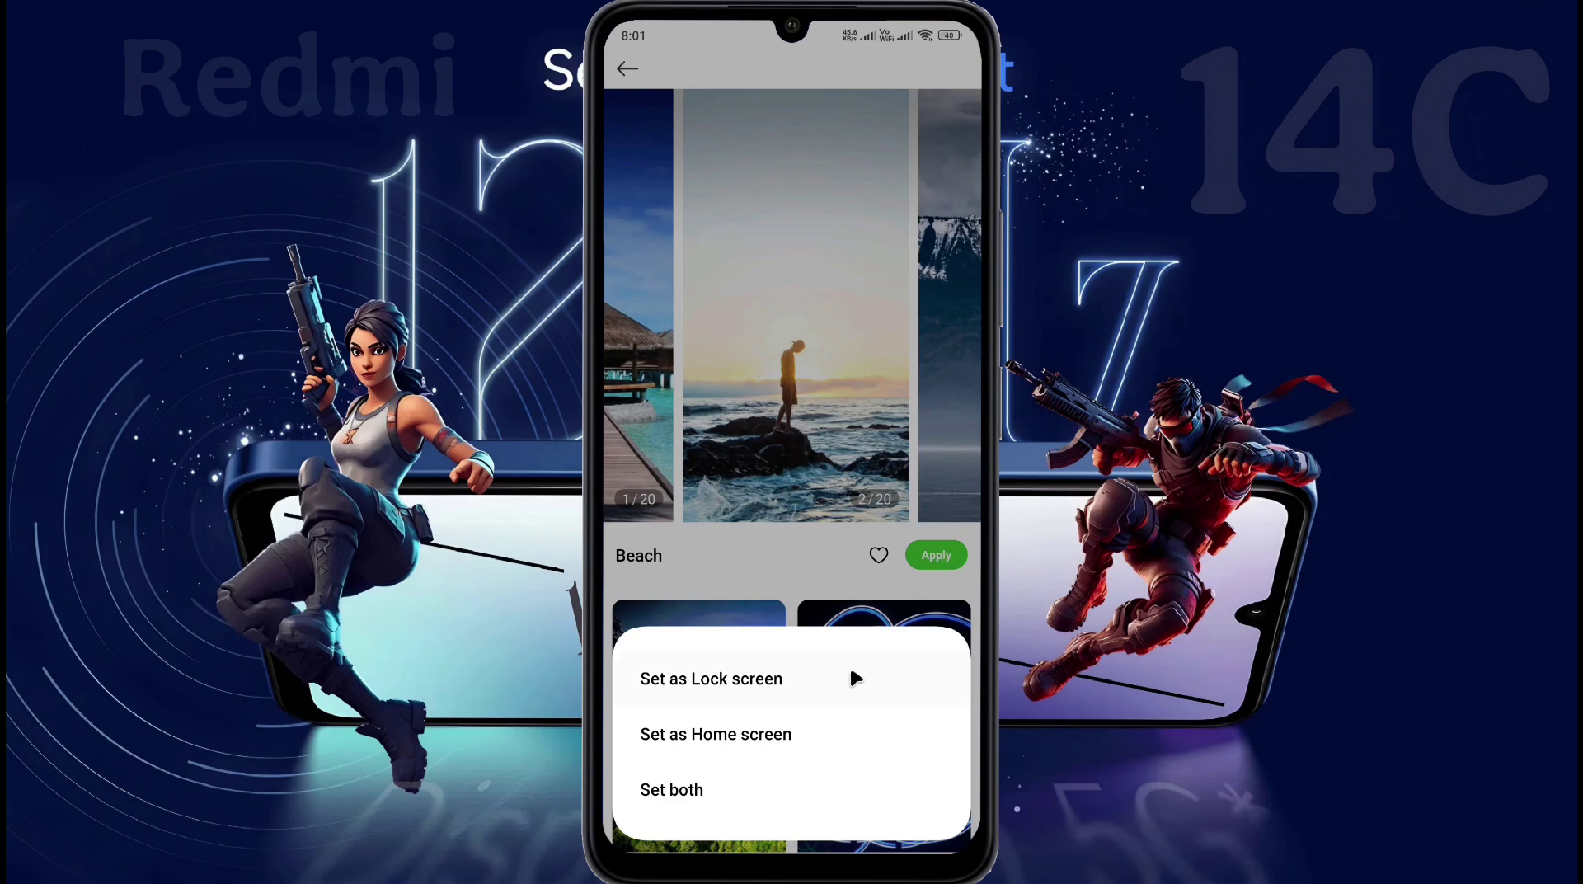
pyautogui.click(825, 677)
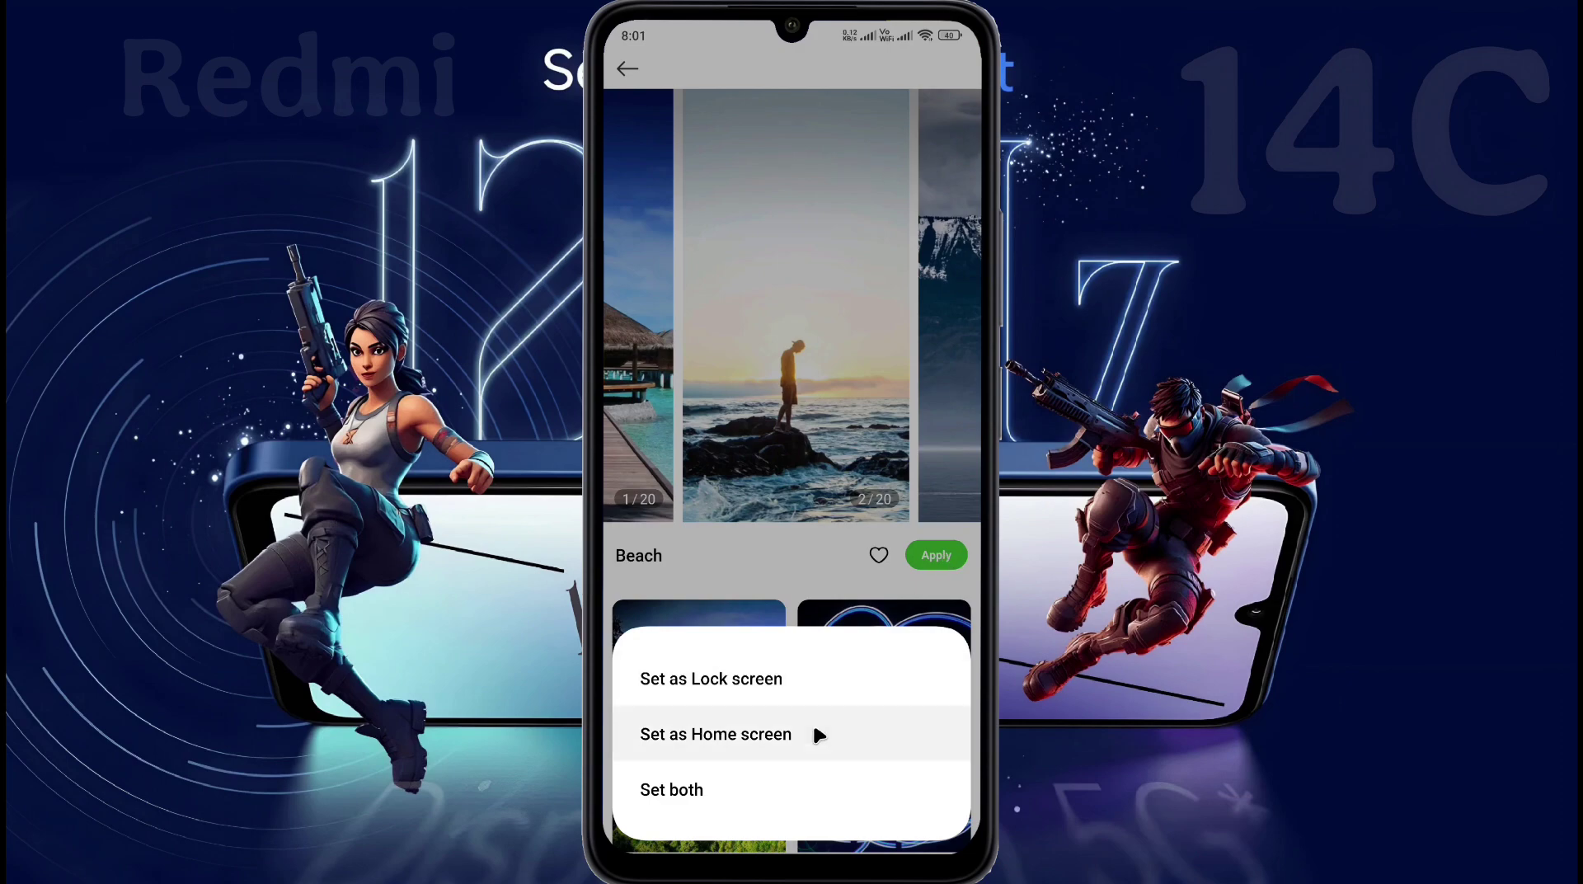
pyautogui.click(822, 782)
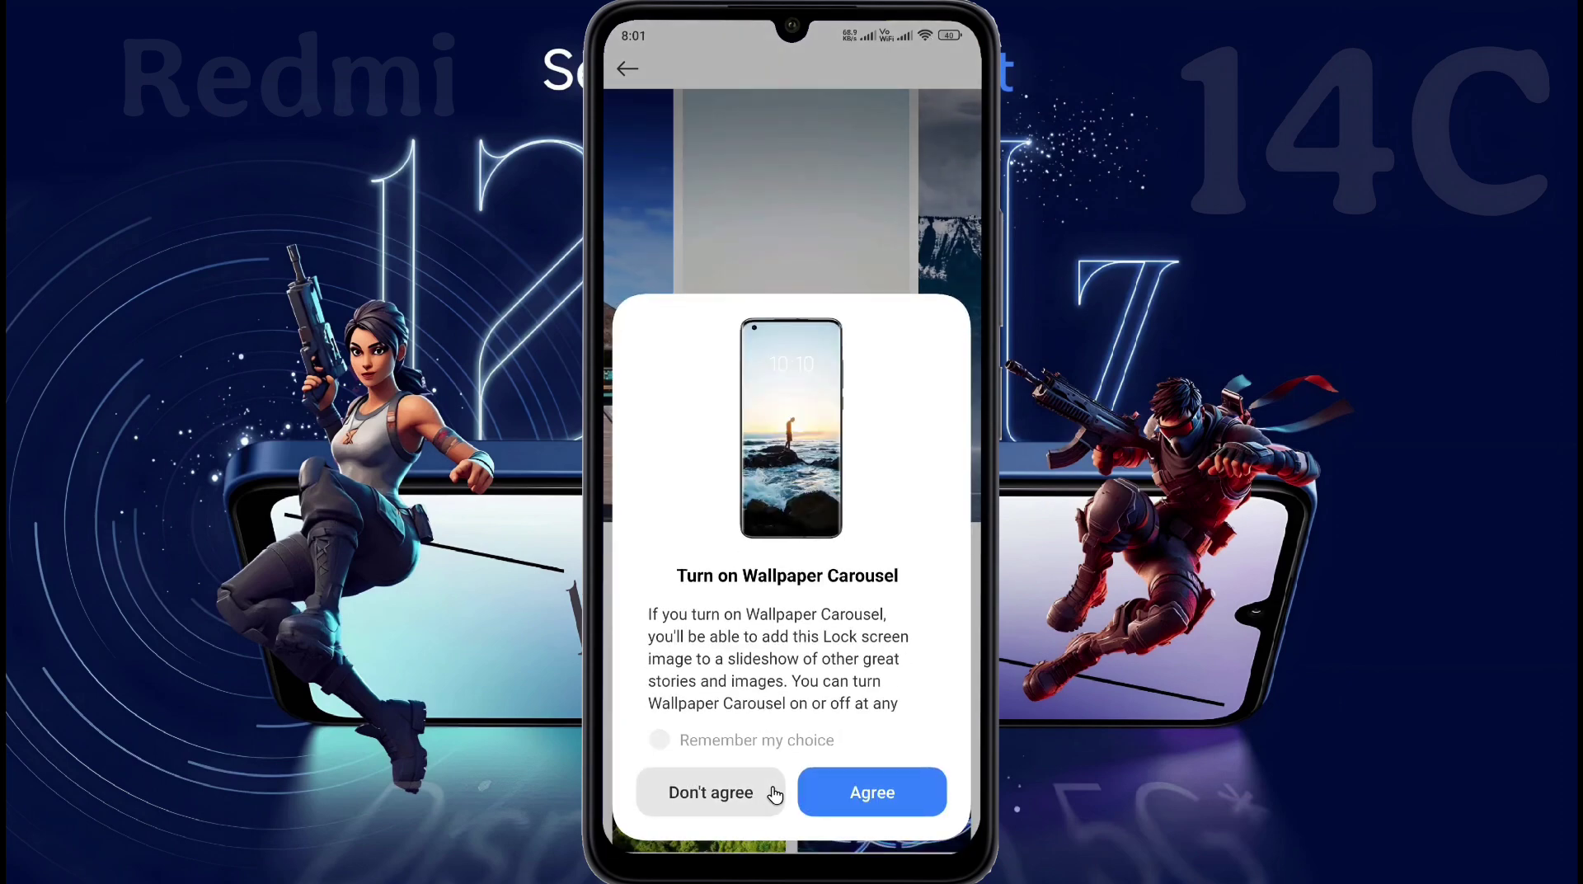